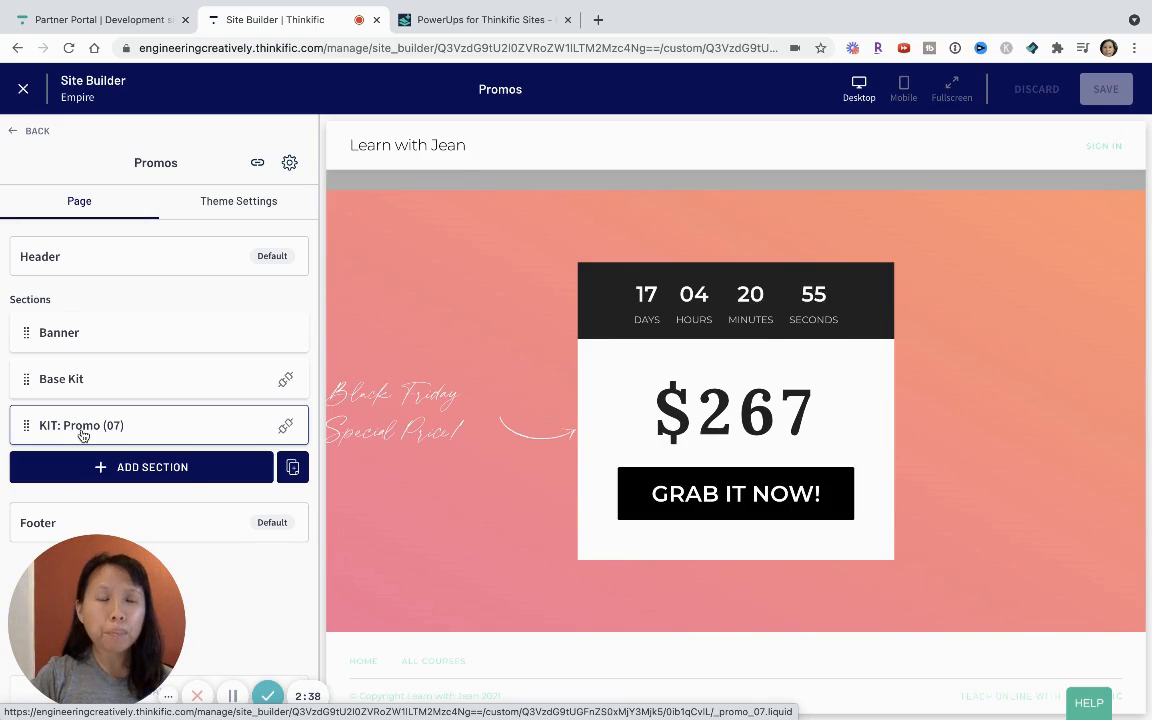
# In the KIT: Promo (07) section, remove "Black Friday" and the space before "Special Price!" from the sale heading.
pyautogui.click(84, 430)
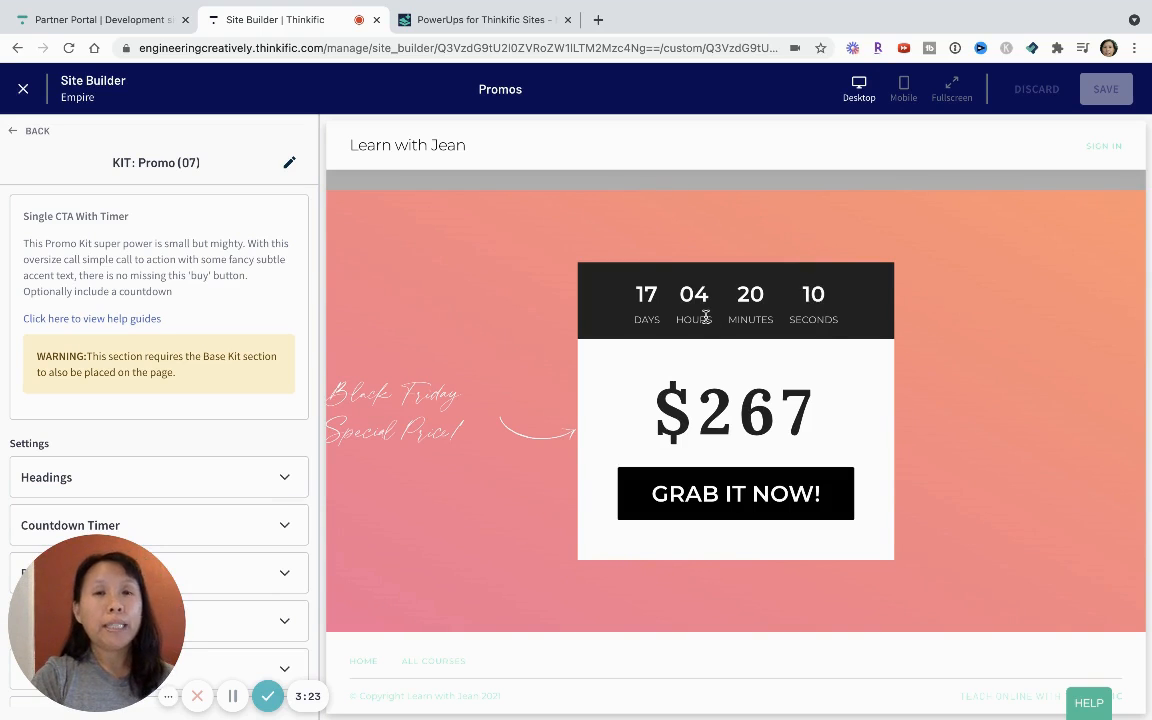
pyautogui.moveTo(790, 8)
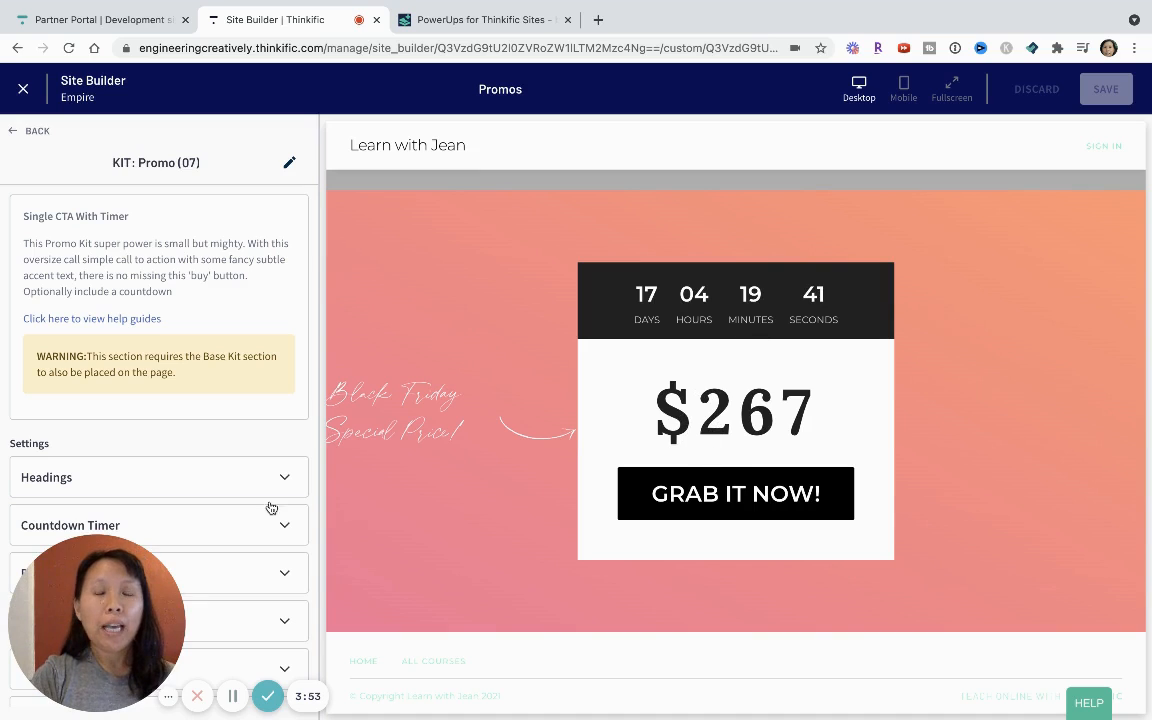
pyautogui.moveTo(111, 627); pyautogui.dragTo(506, 628)
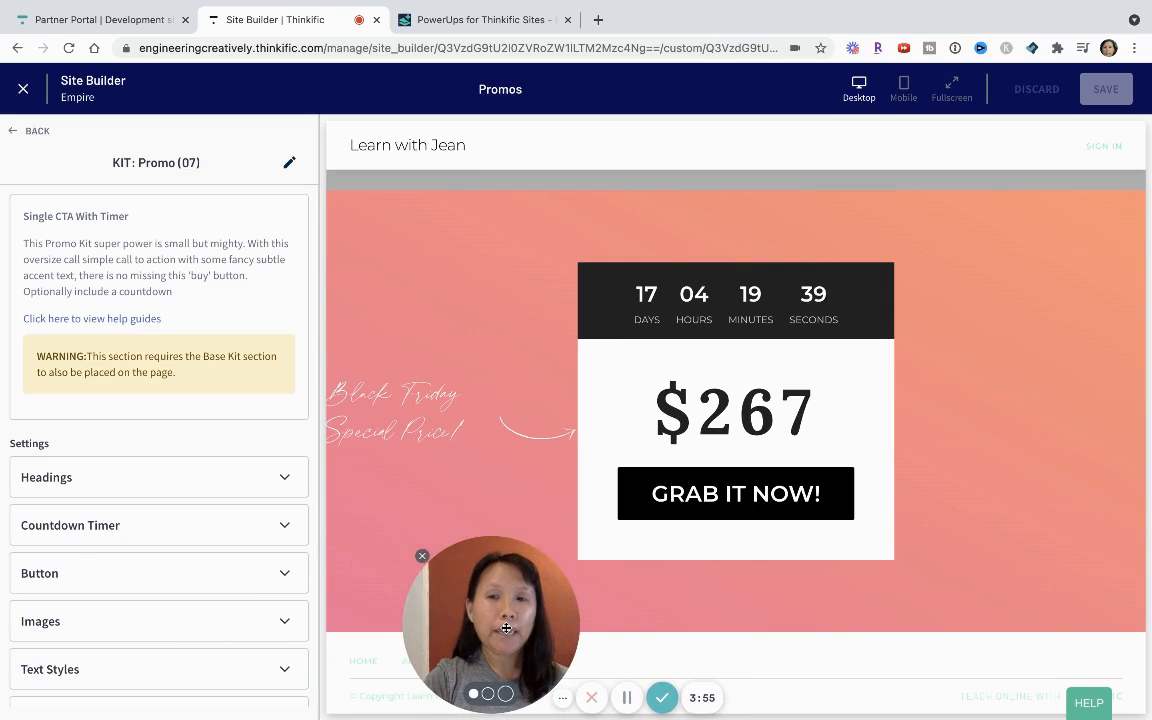
pyautogui.scroll(-2, 213, 408)
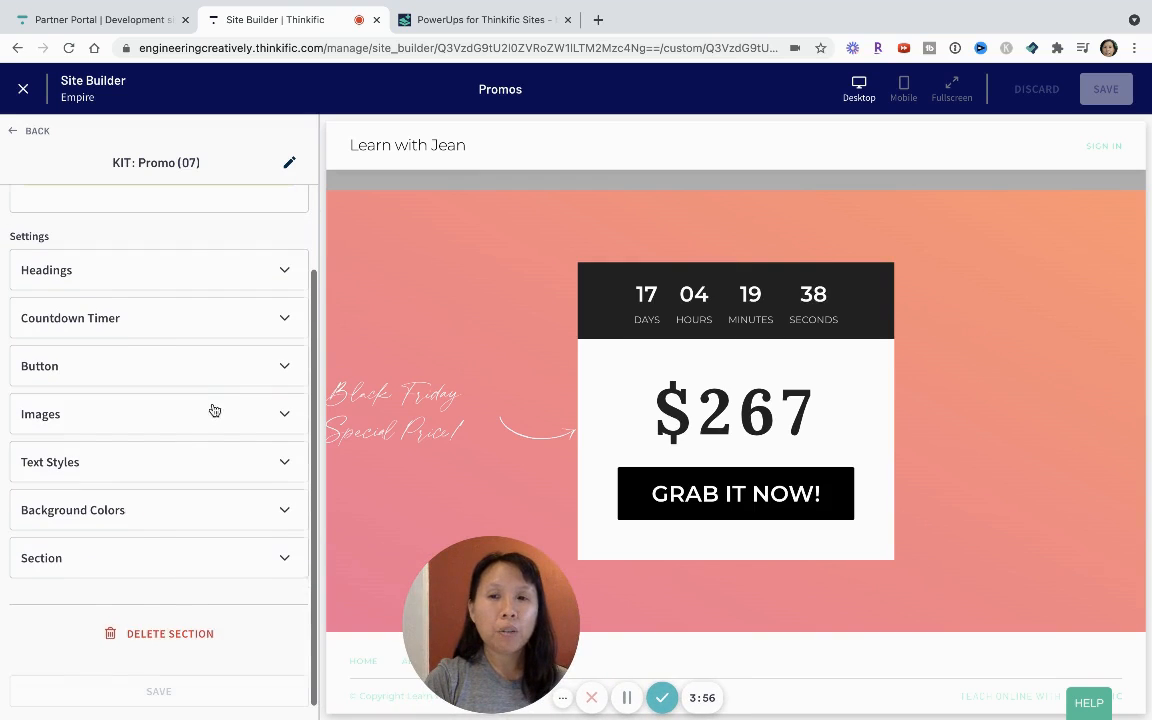
pyautogui.click(100, 270)
pyautogui.scroll(-1, 101, 273)
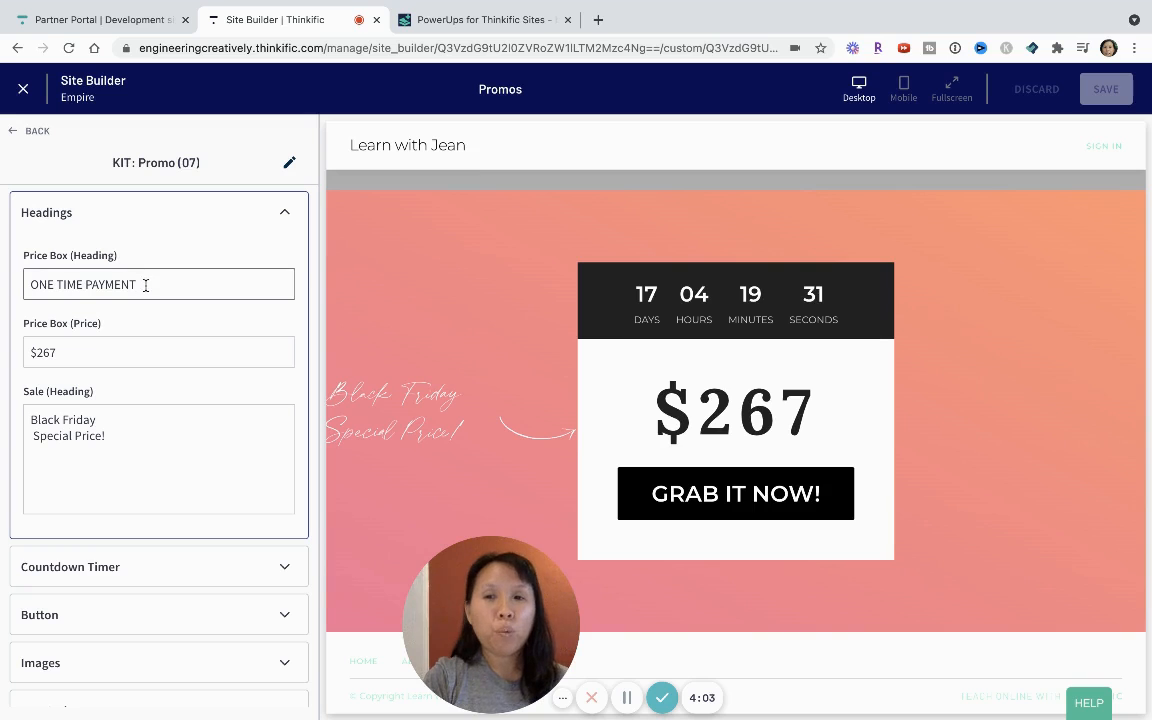
pyautogui.click(32, 437)
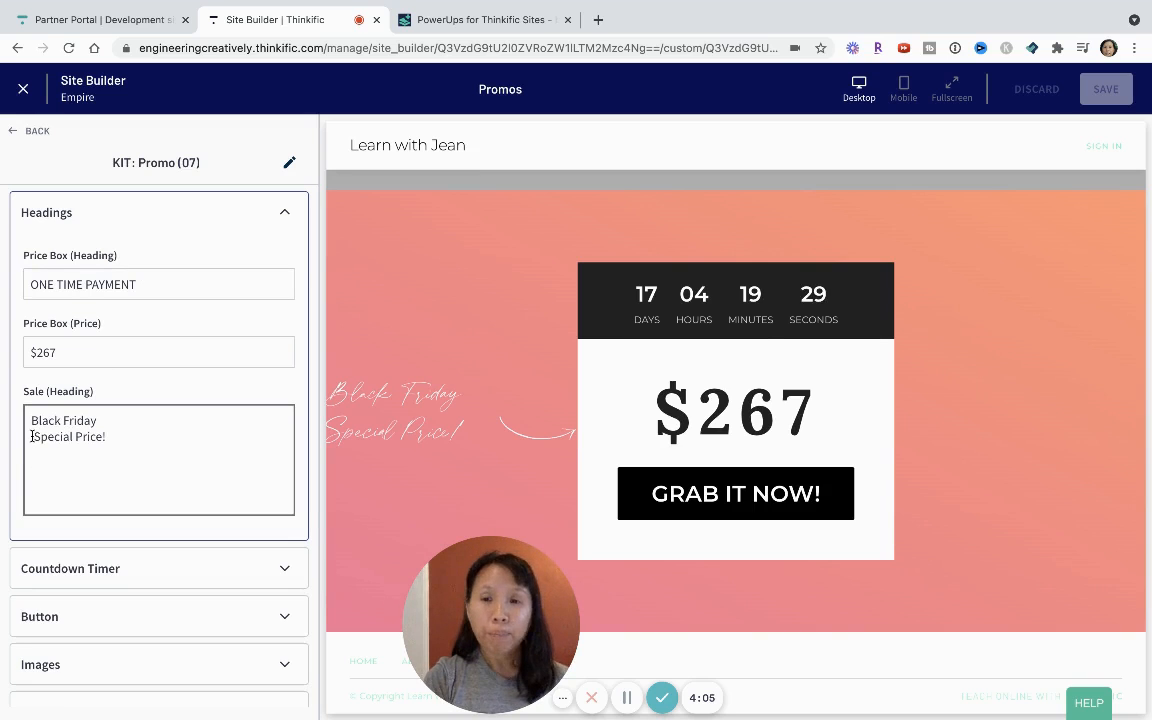
pyautogui.moveTo(109, 420); pyautogui.dragTo(0, 410)
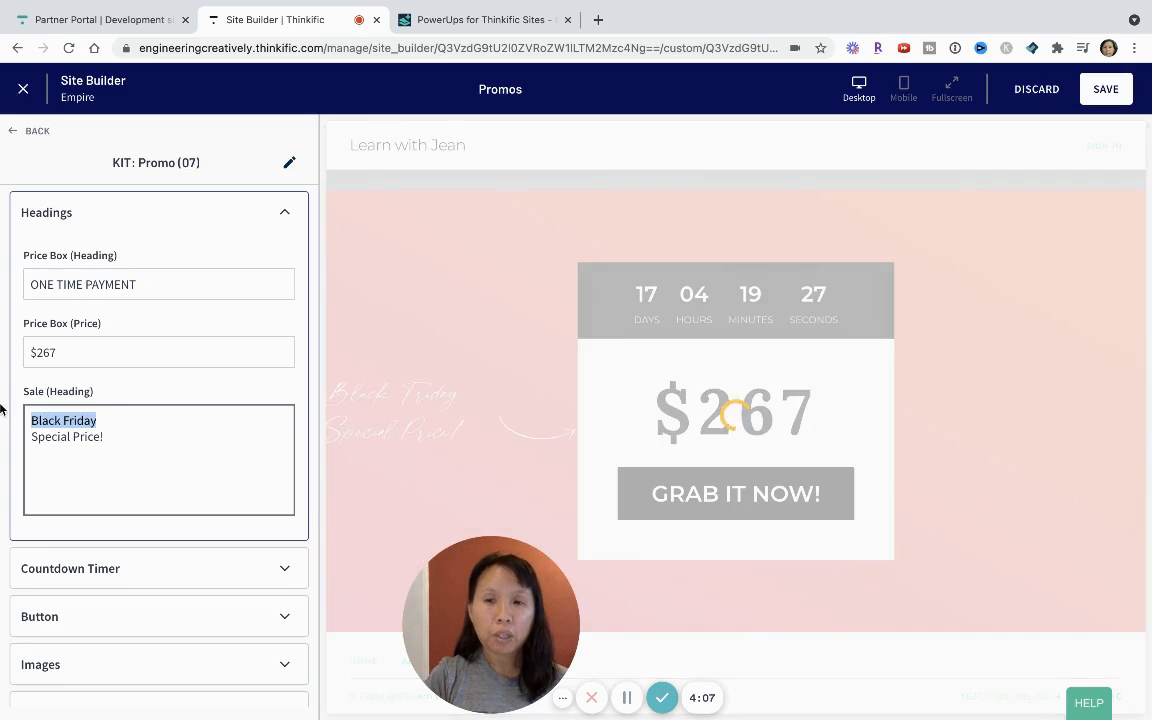
pyautogui.press('BackSpace')
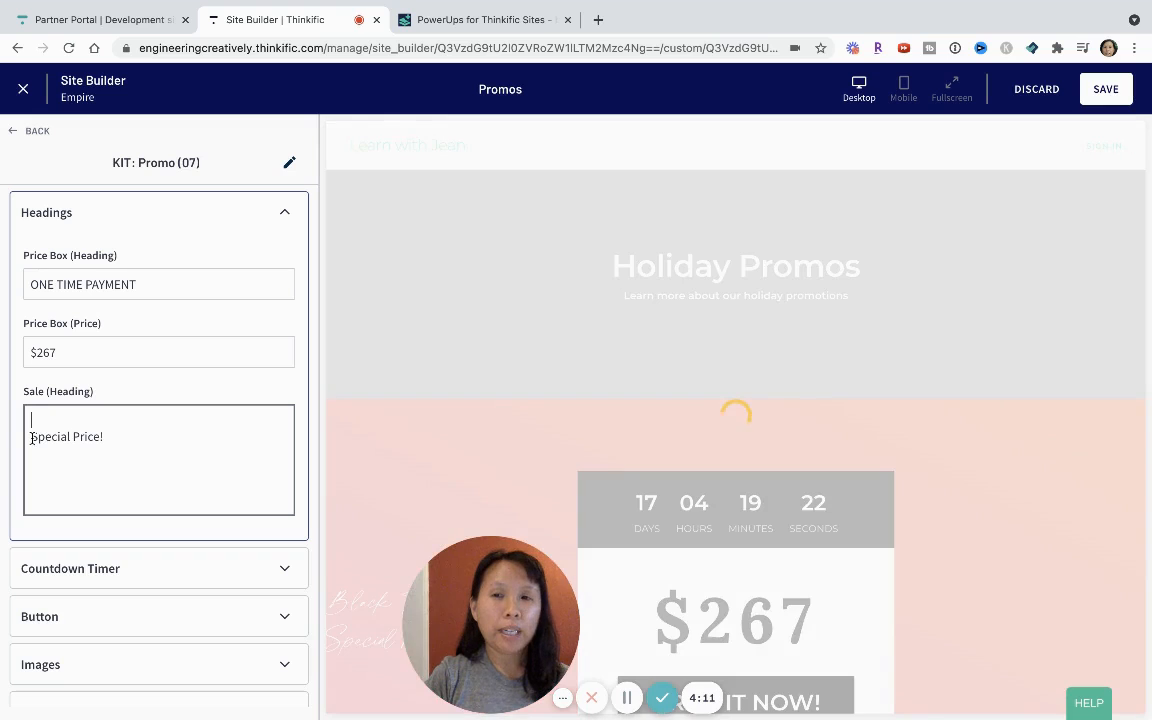
pyautogui.press('Delete')
pyautogui.press('Delete')
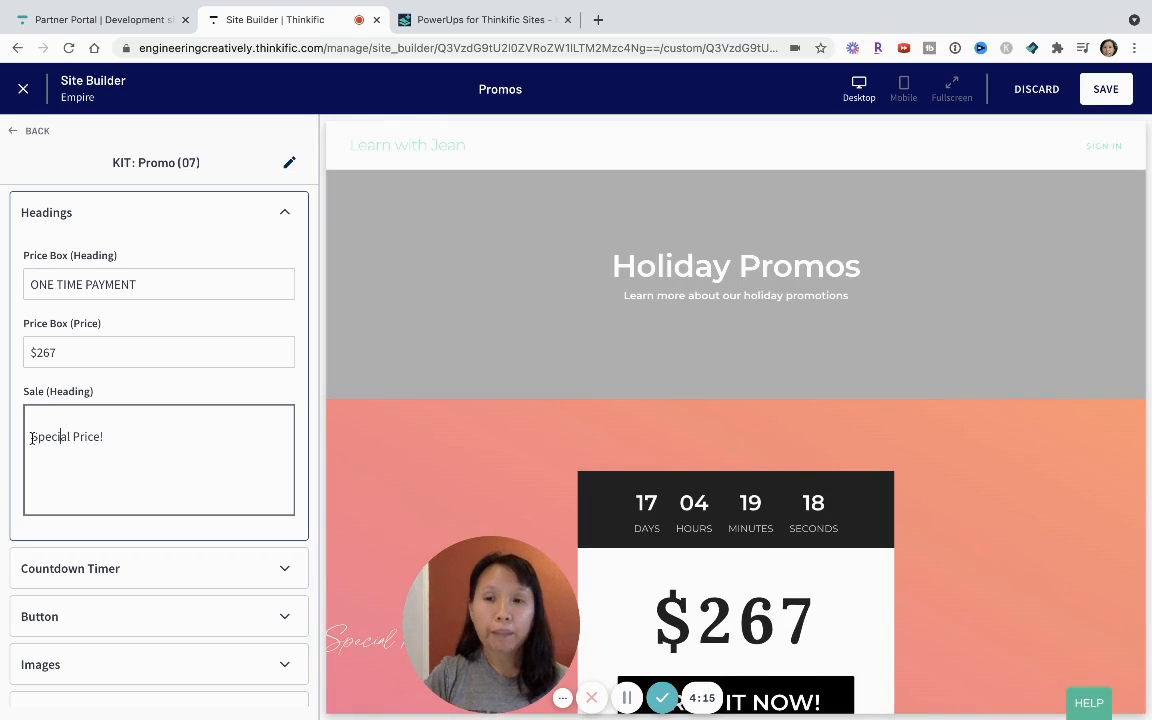
# Review the promo section's countdown timer, button, background color and section padding settings alongside the page preview.
pyautogui.click(160, 568)
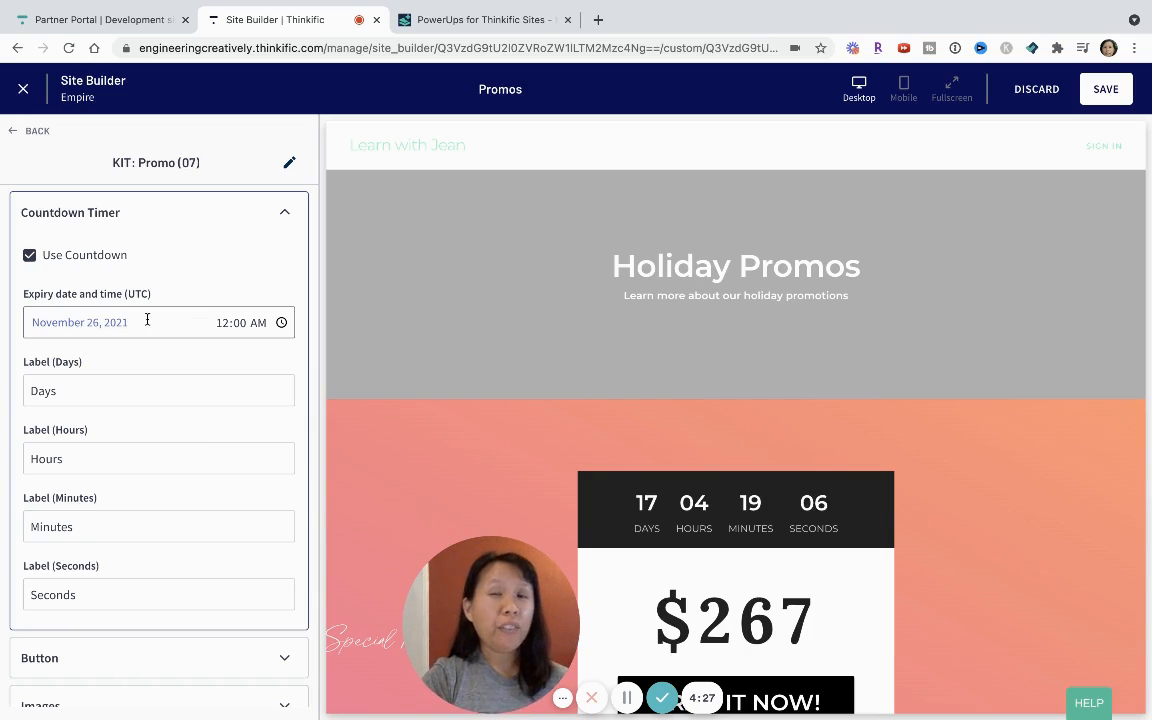
pyautogui.scroll(-5, 134, 458)
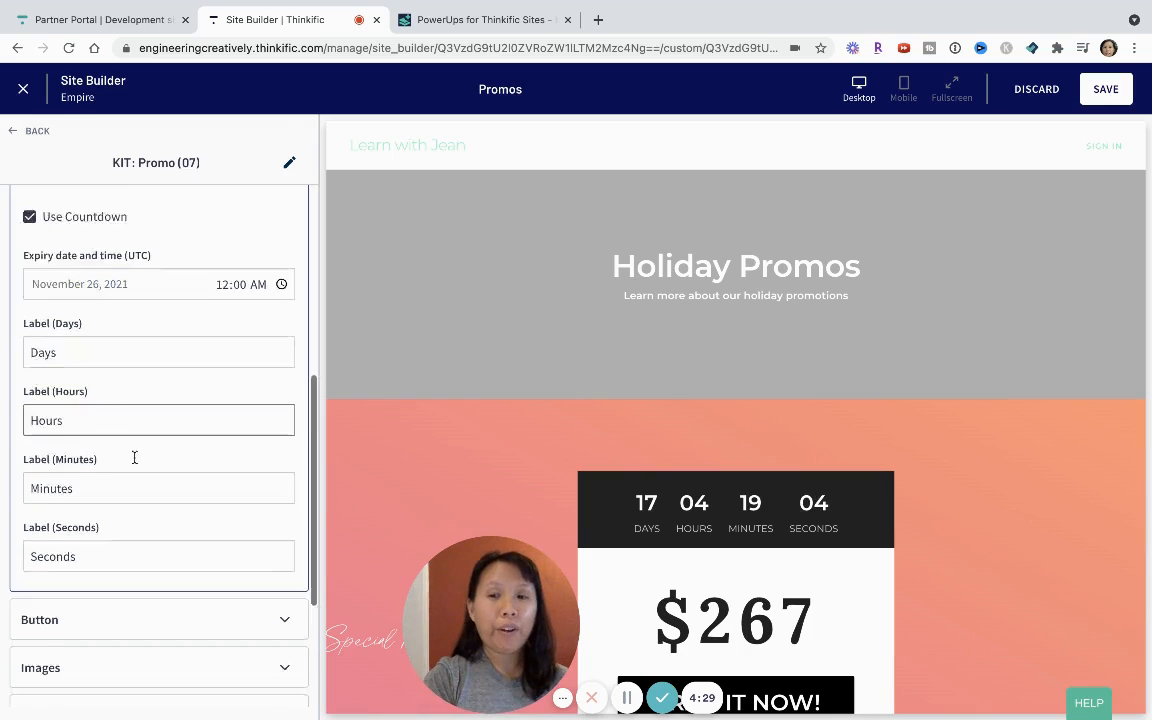
pyautogui.click(138, 418)
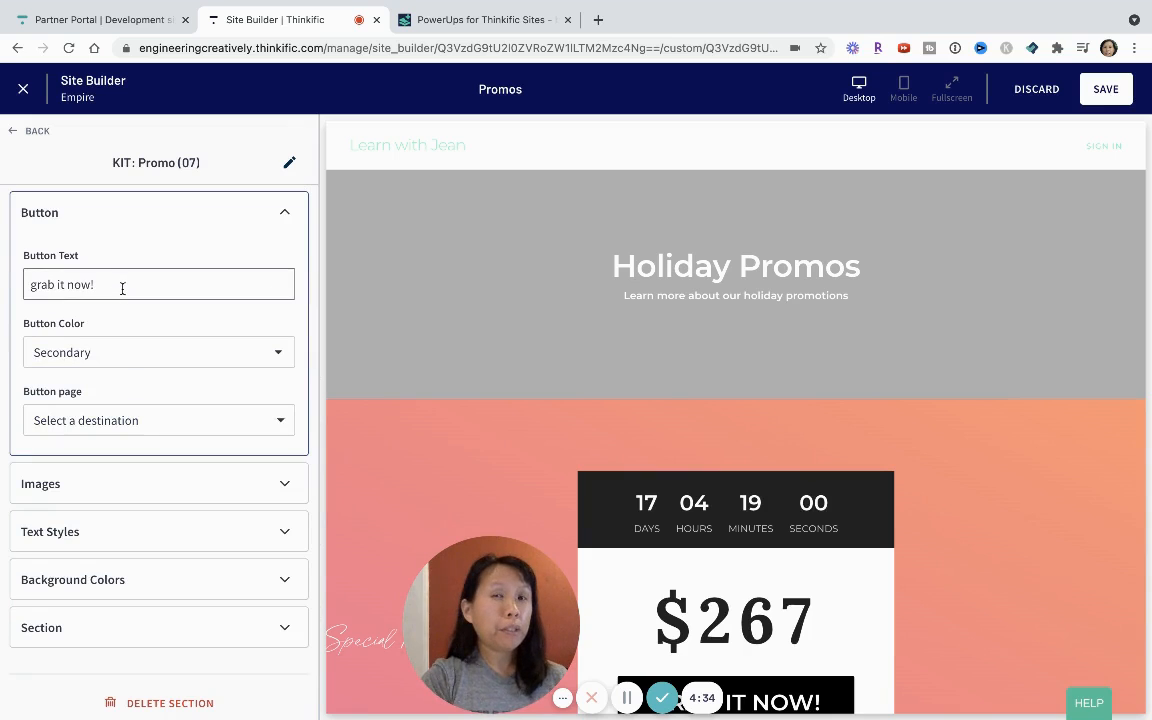
pyautogui.scroll(-2, 668, 560)
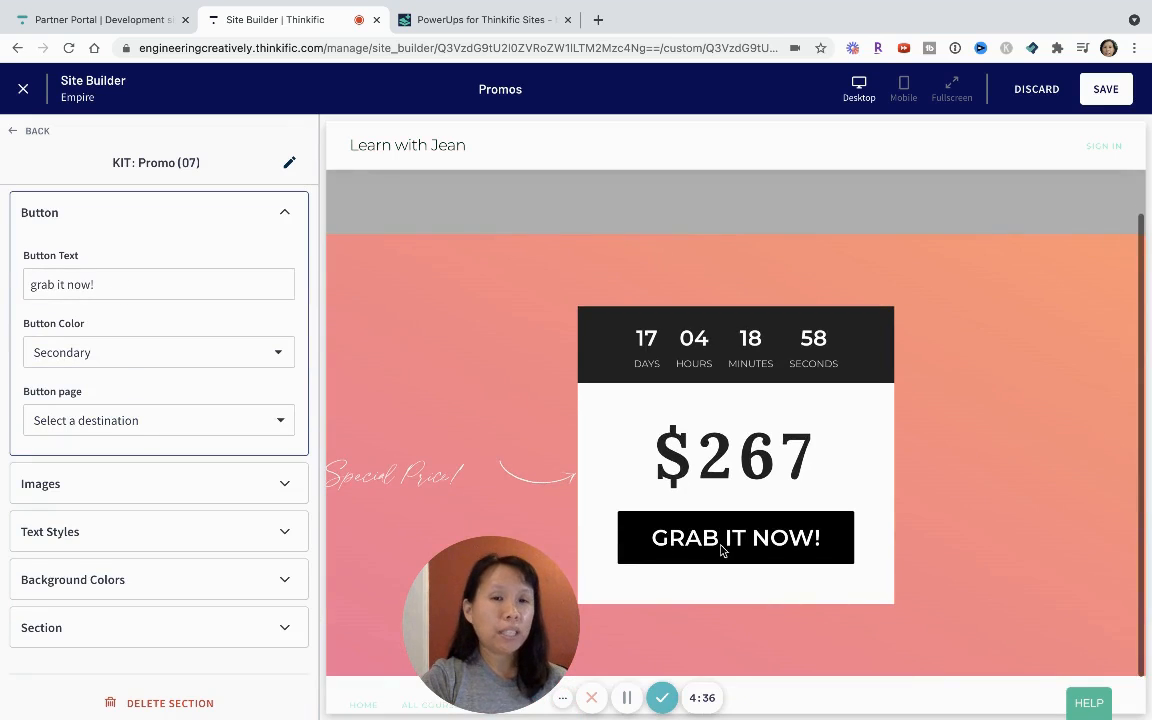
pyautogui.scroll(-2, 149, 525)
pyautogui.click(149, 525)
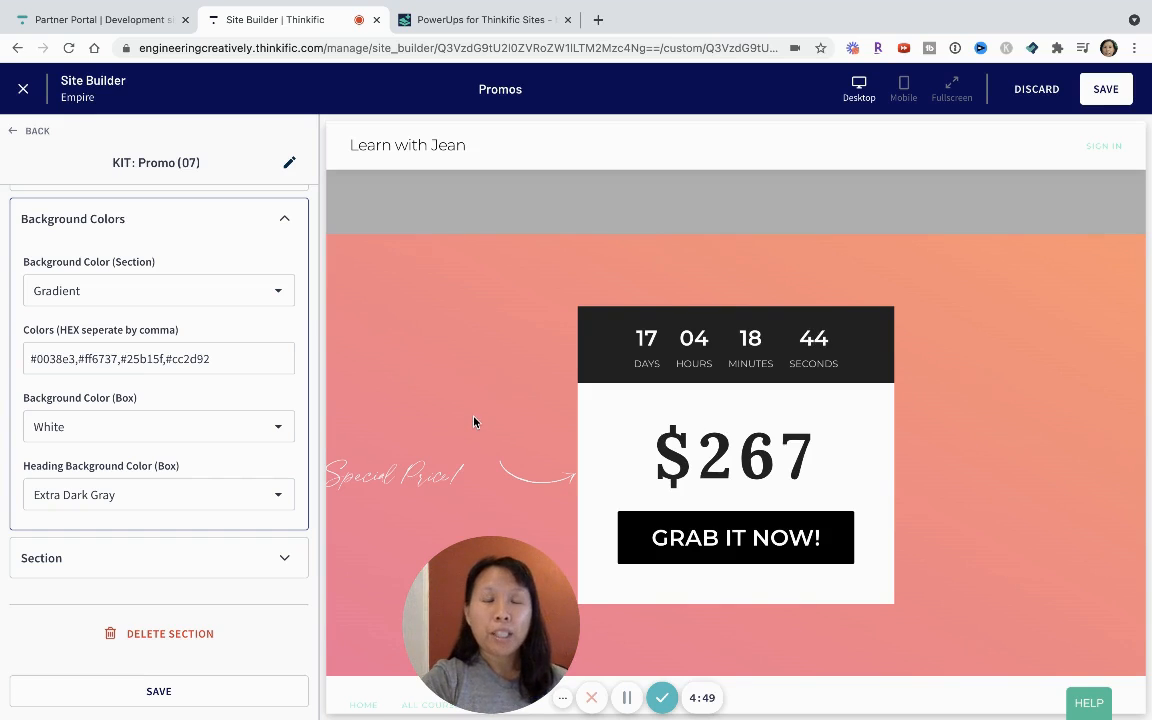
pyautogui.click(109, 562)
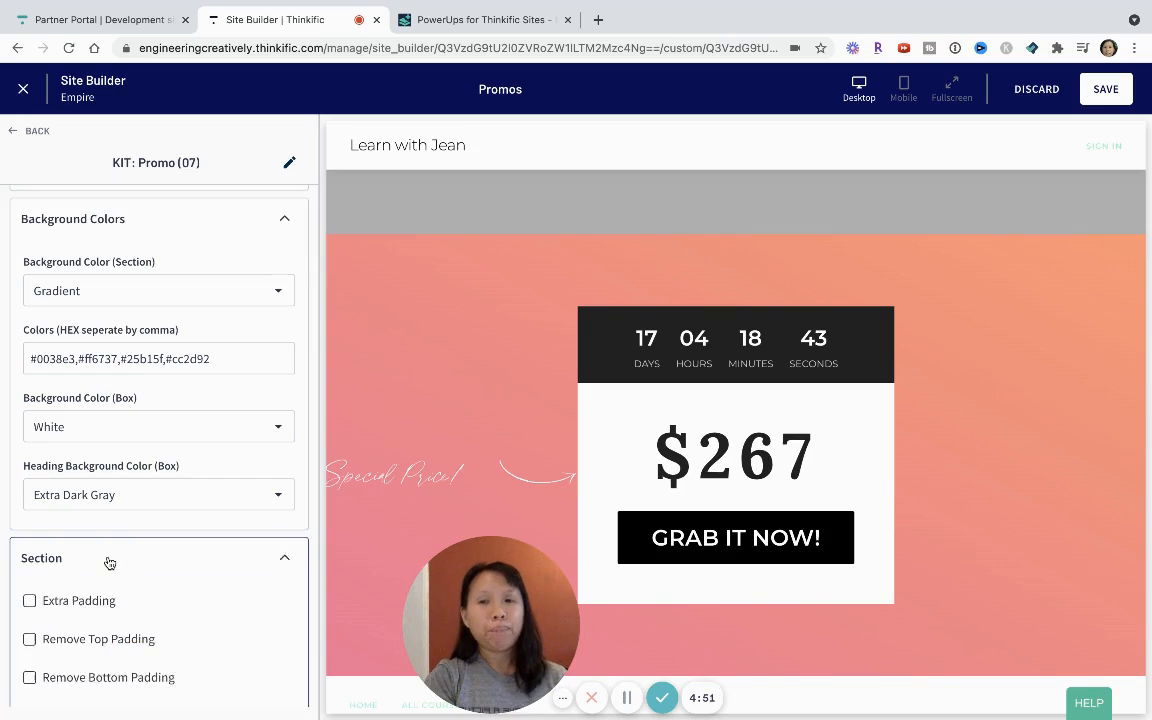
pyautogui.scroll(-2, 109, 560)
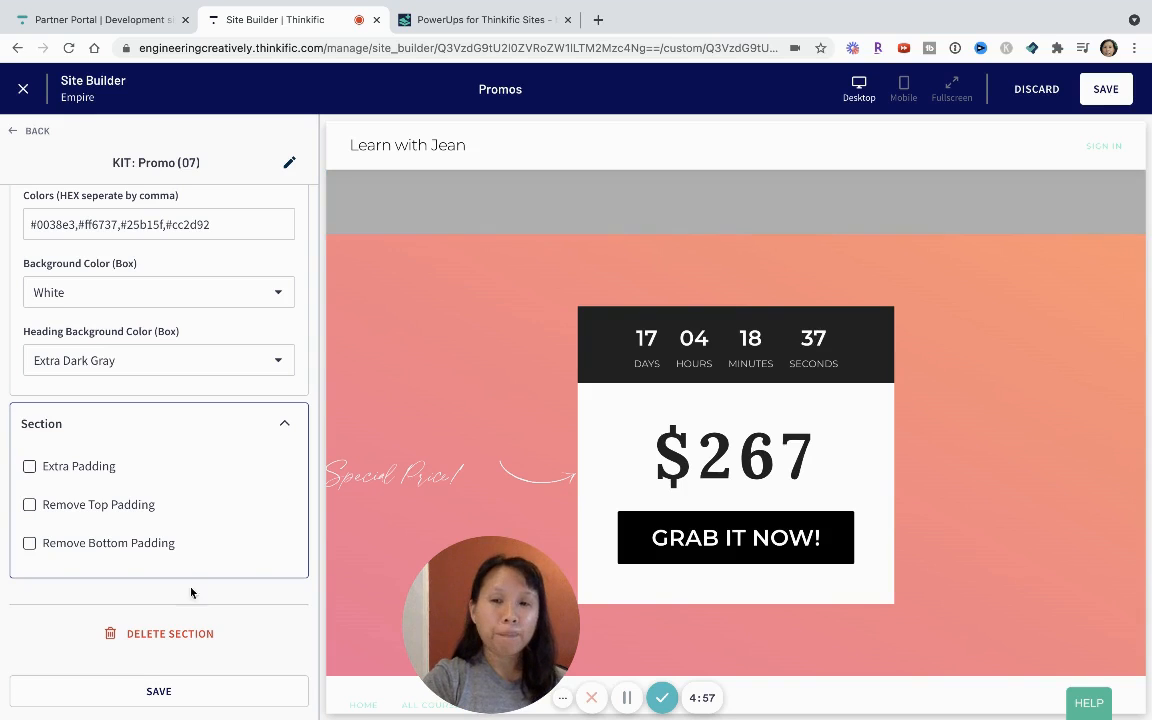
# Save the promo section's changes and return to the Promos page's section list.
pyautogui.click(185, 690)
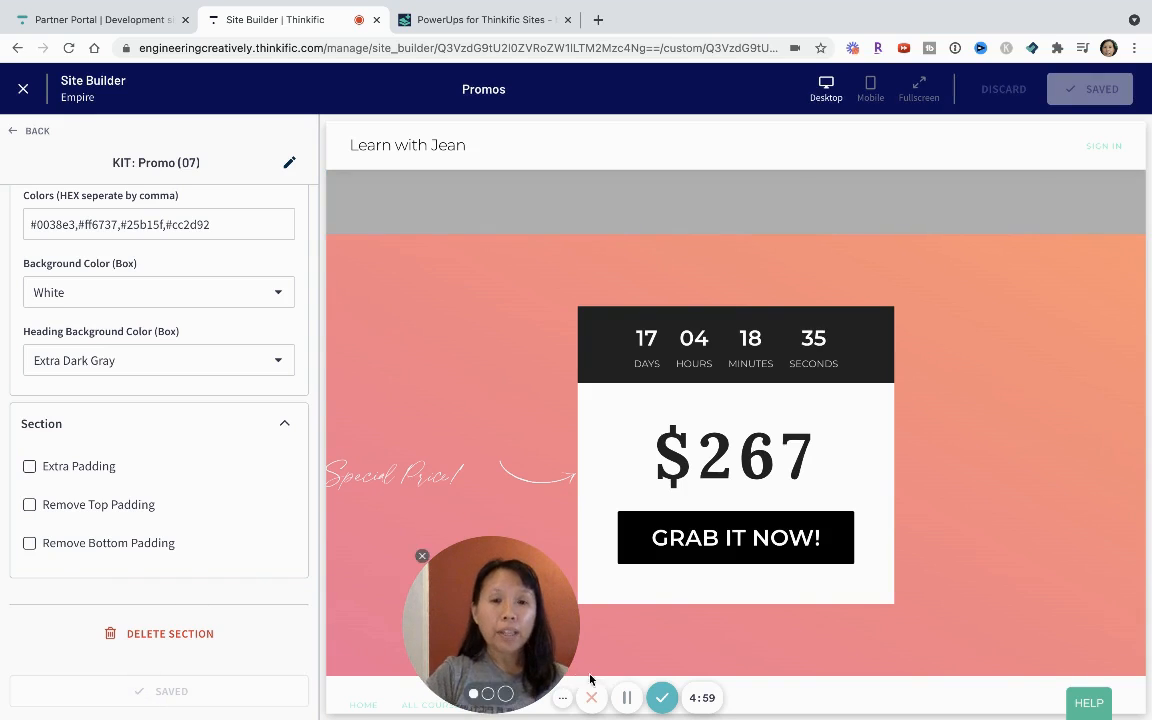
pyautogui.click(628, 700)
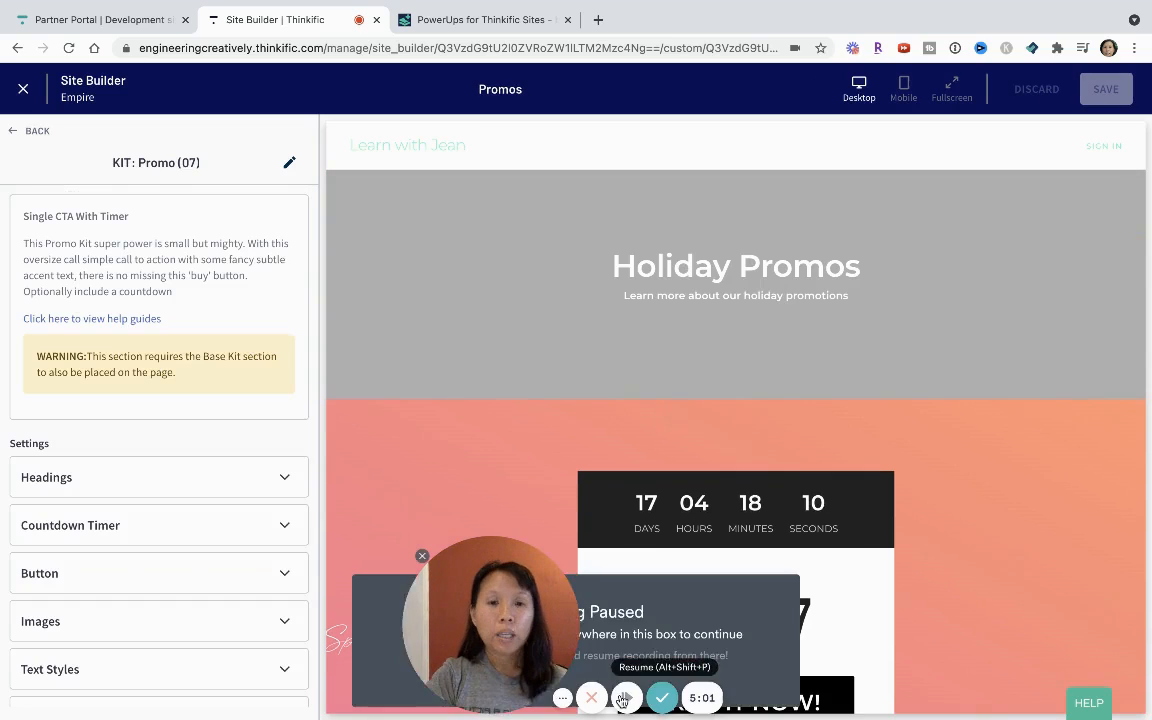
pyautogui.click(628, 698)
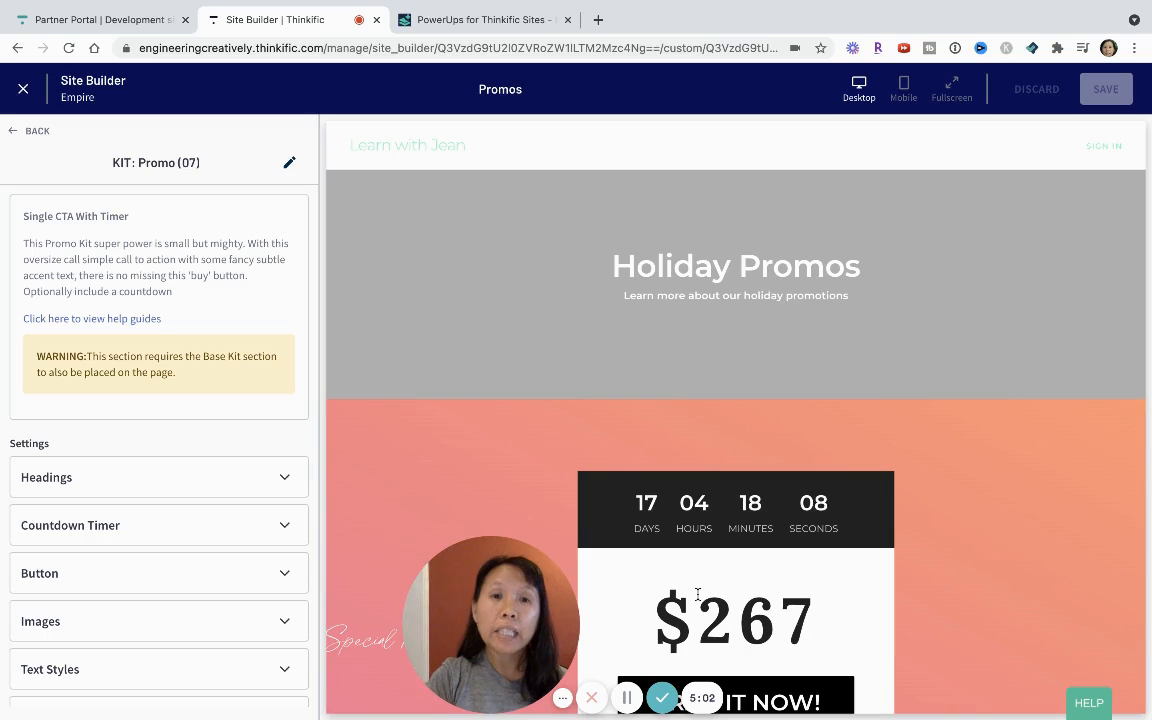
pyautogui.click(30, 130)
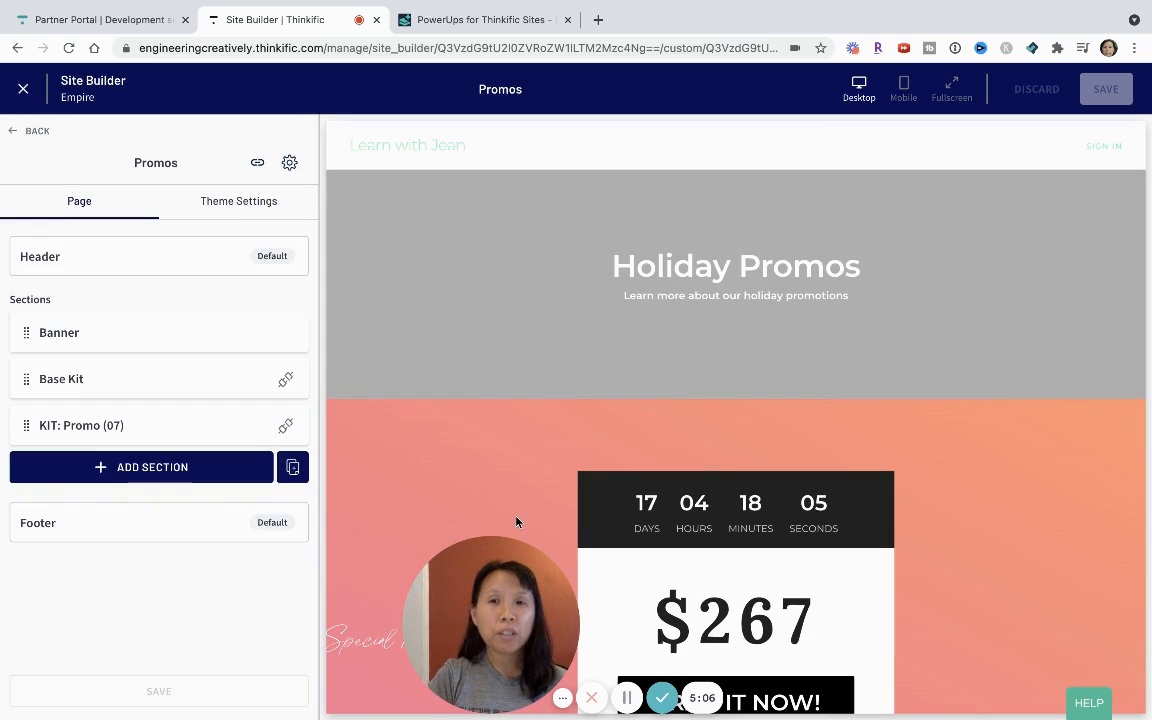
pyautogui.click(627, 697)
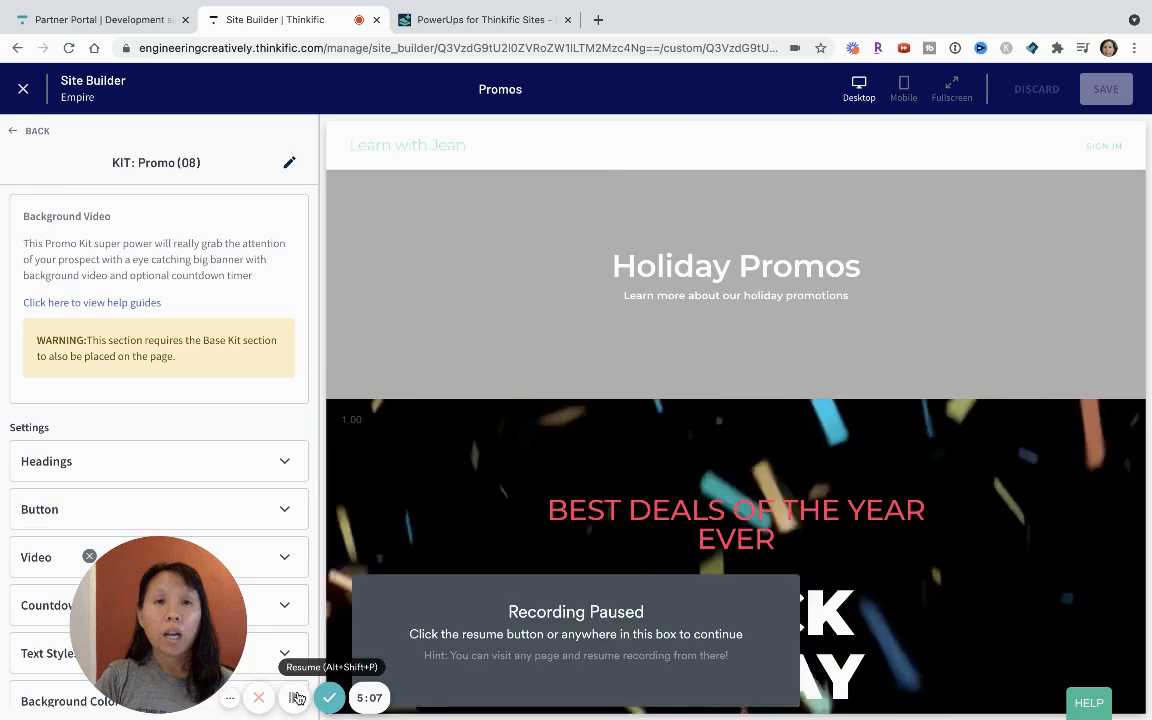
pyautogui.click(297, 697)
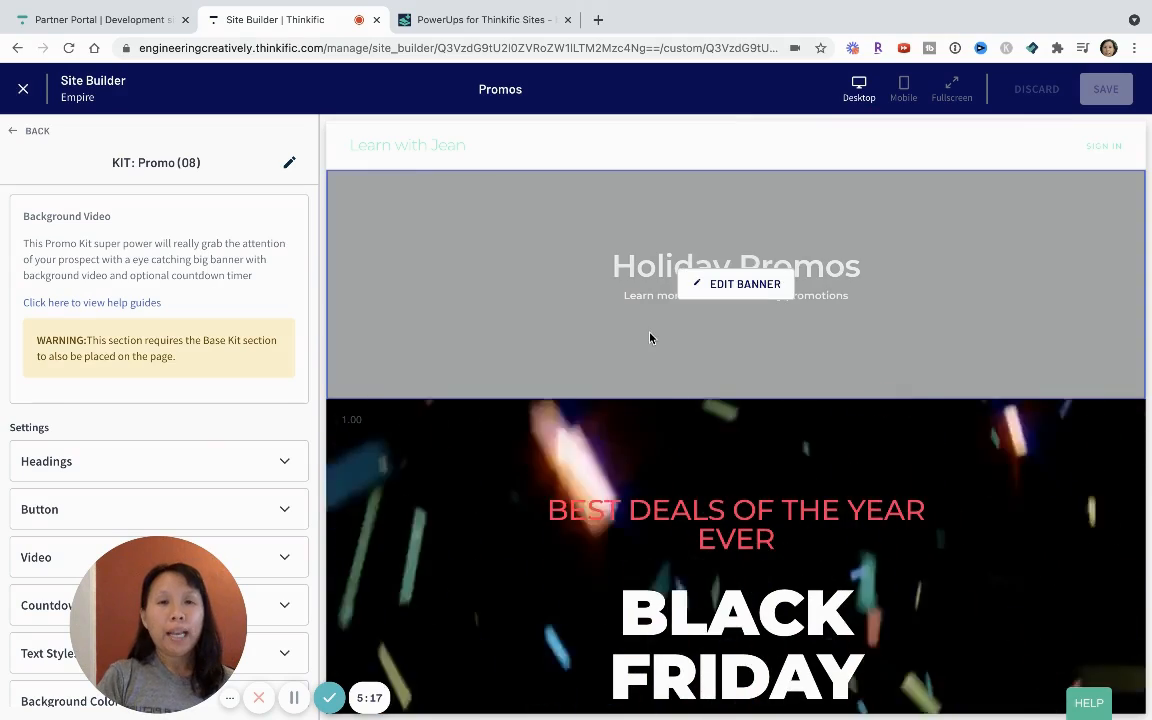
# Examine the KIT: Promo (08) banner in the page preview and its video thumbnail and MP4 URL settings.
pyautogui.scroll(-4, 650, 335)
pyautogui.scroll(-1, 640, 390)
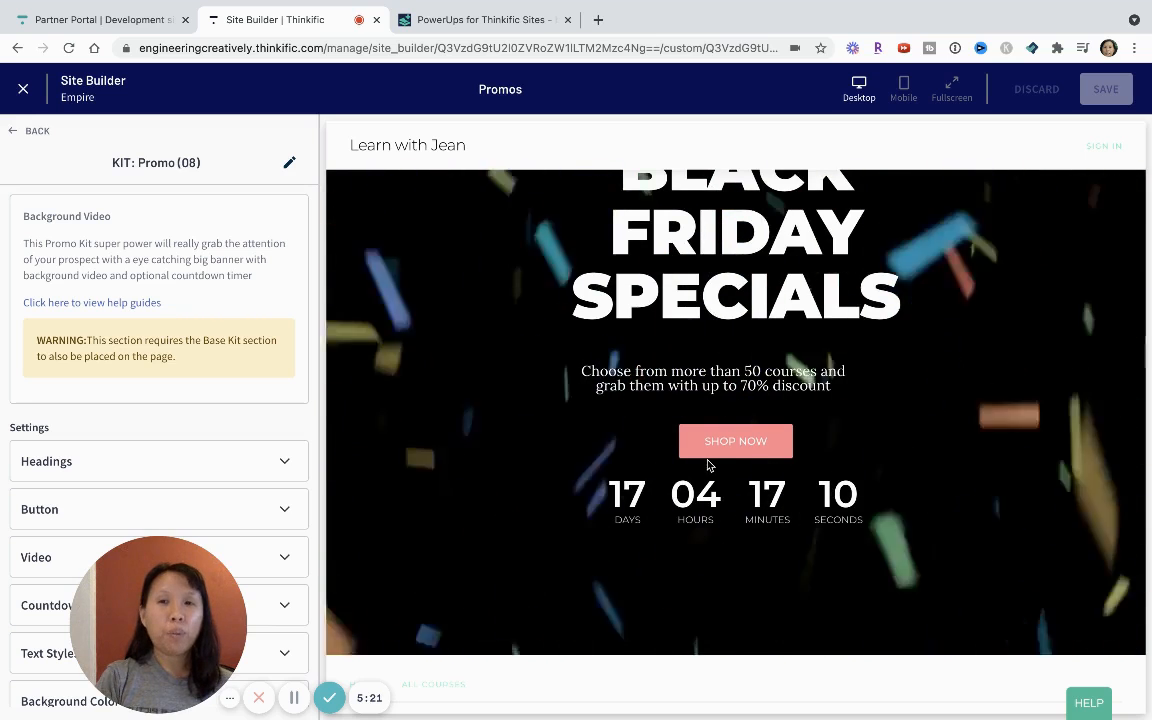
pyautogui.scroll(5, 727, 360)
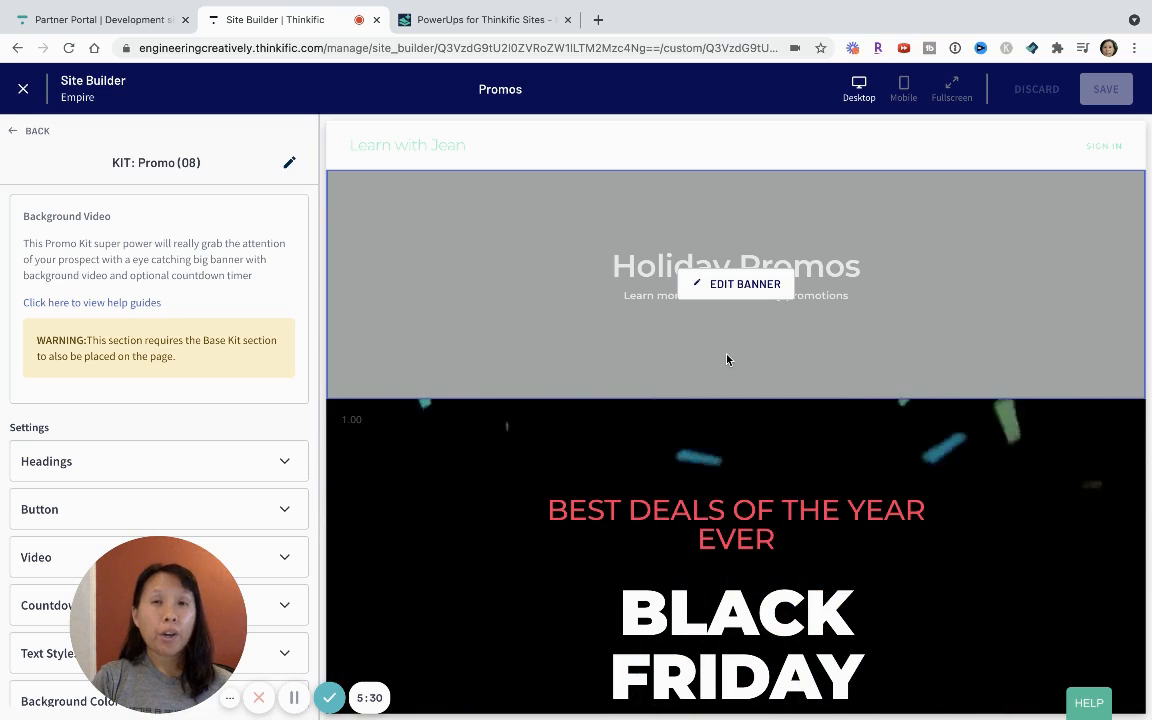
pyautogui.scroll(-2, 728, 398)
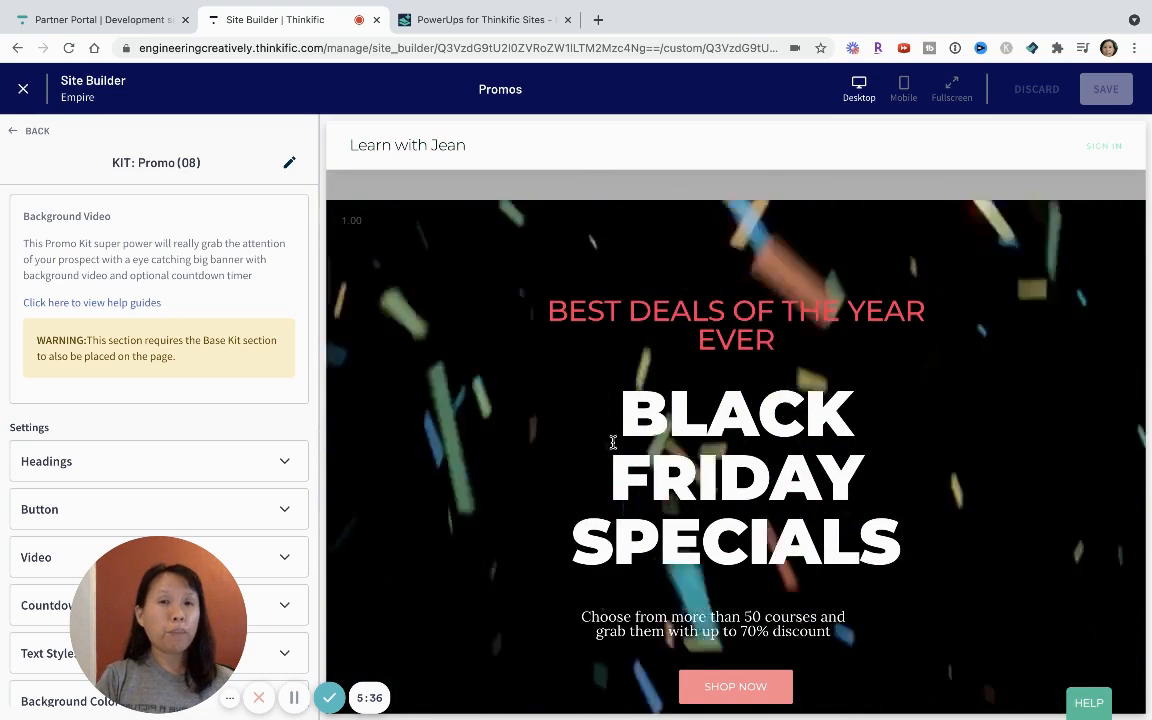
pyautogui.scroll(-2, 219, 419)
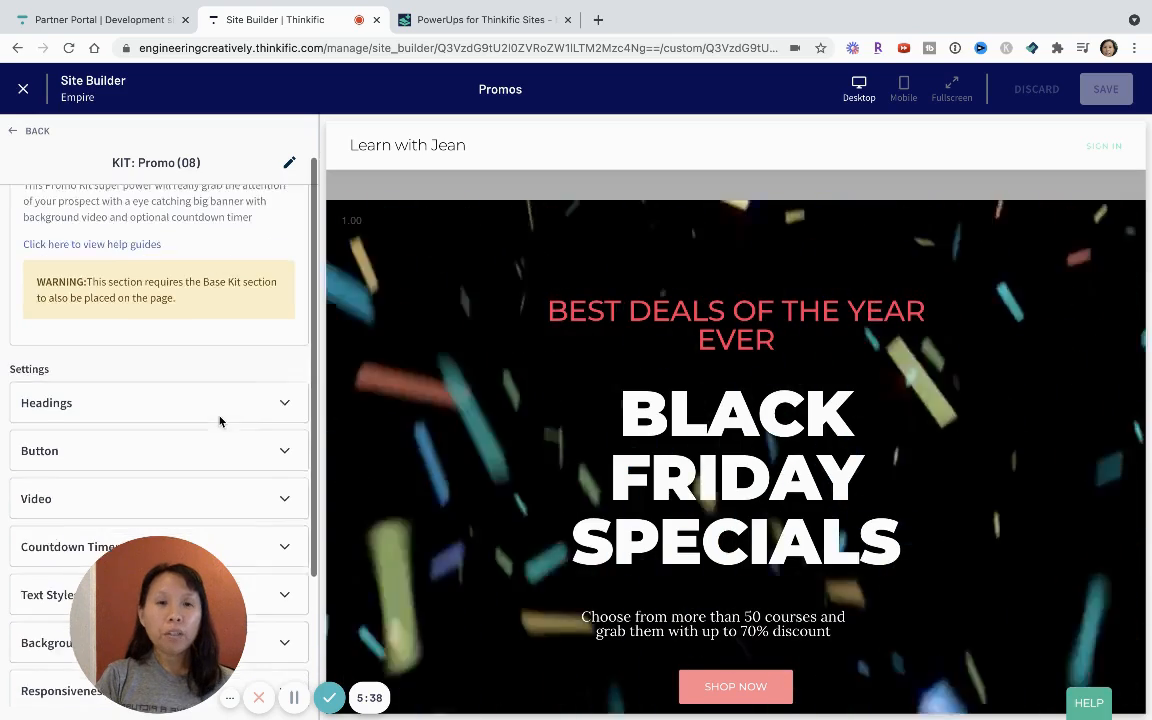
pyautogui.click(141, 463)
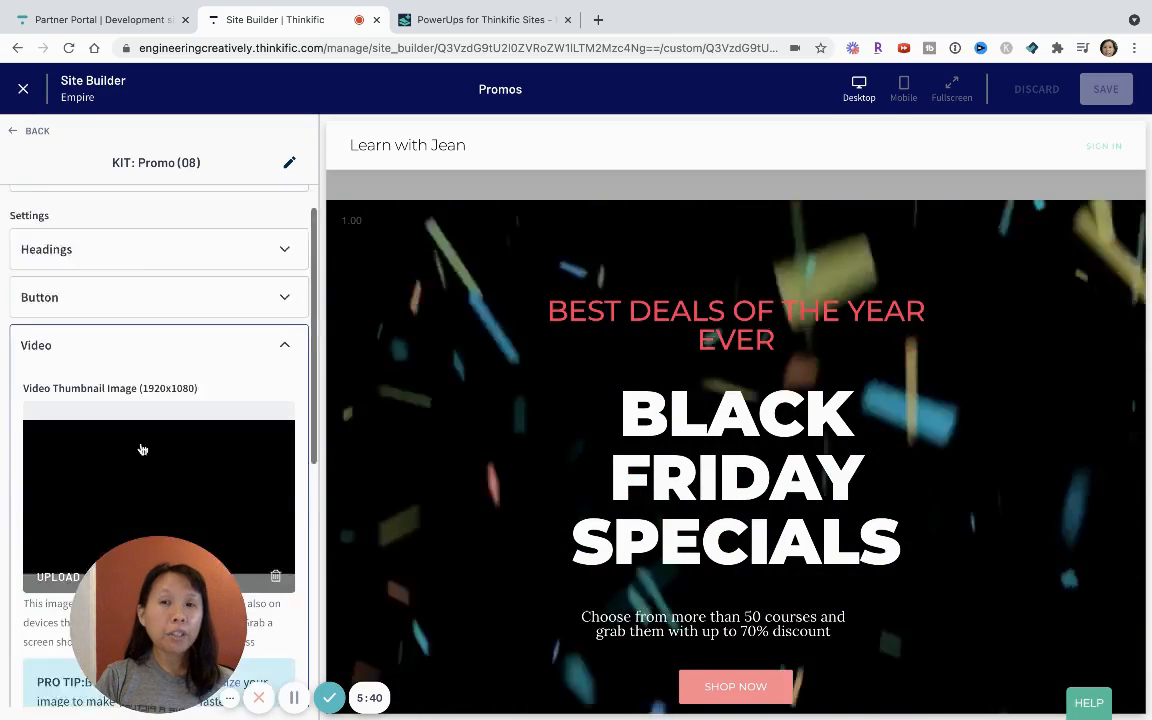
pyautogui.scroll(-3, 141, 455)
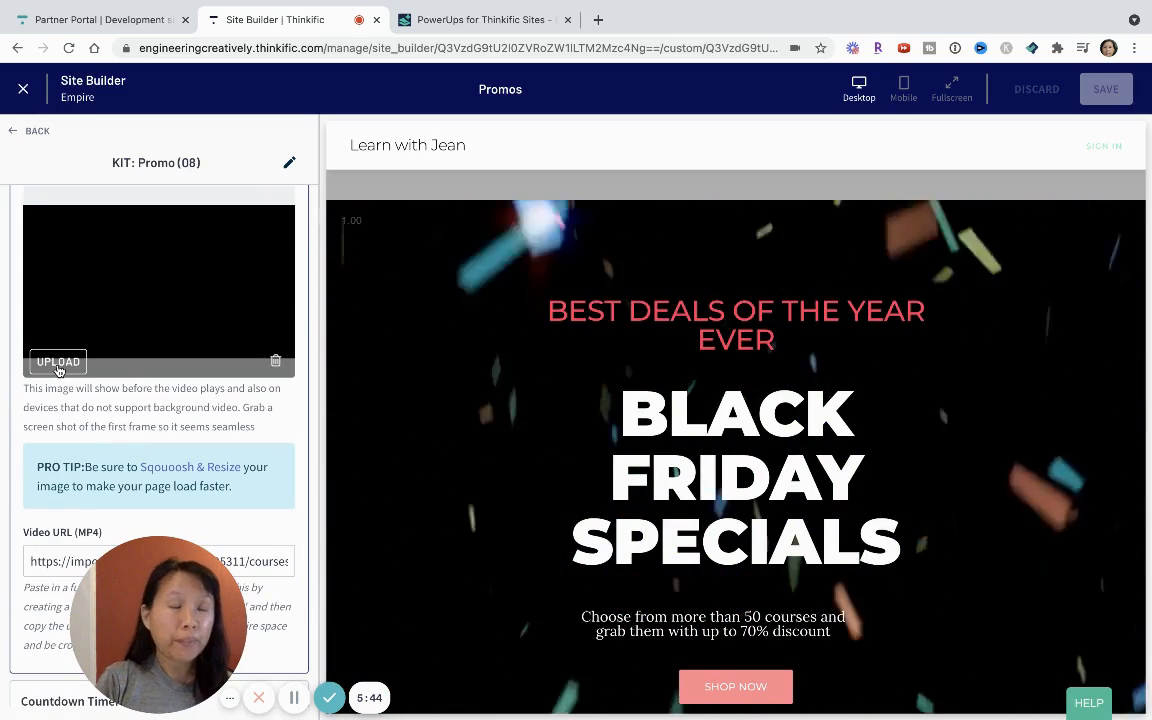
pyautogui.scroll(5, 112, 327)
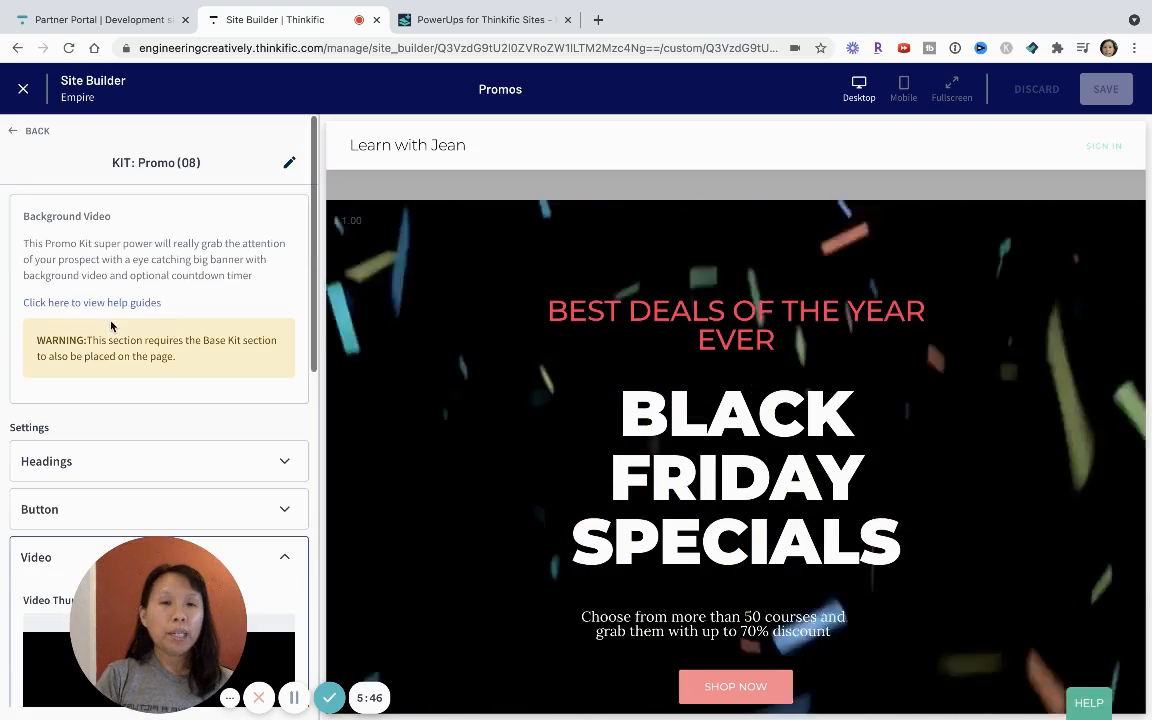
pyautogui.scroll(-3, 752, 465)
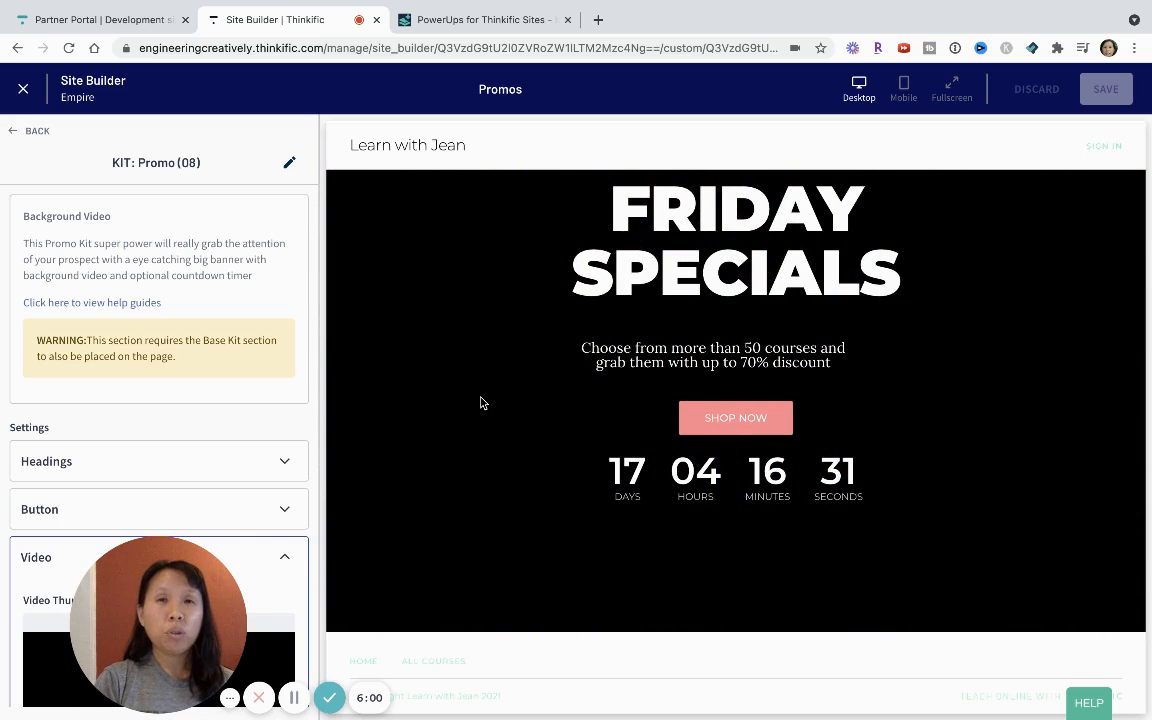
pyautogui.moveTo(198, 605); pyautogui.dragTo(507, 585)
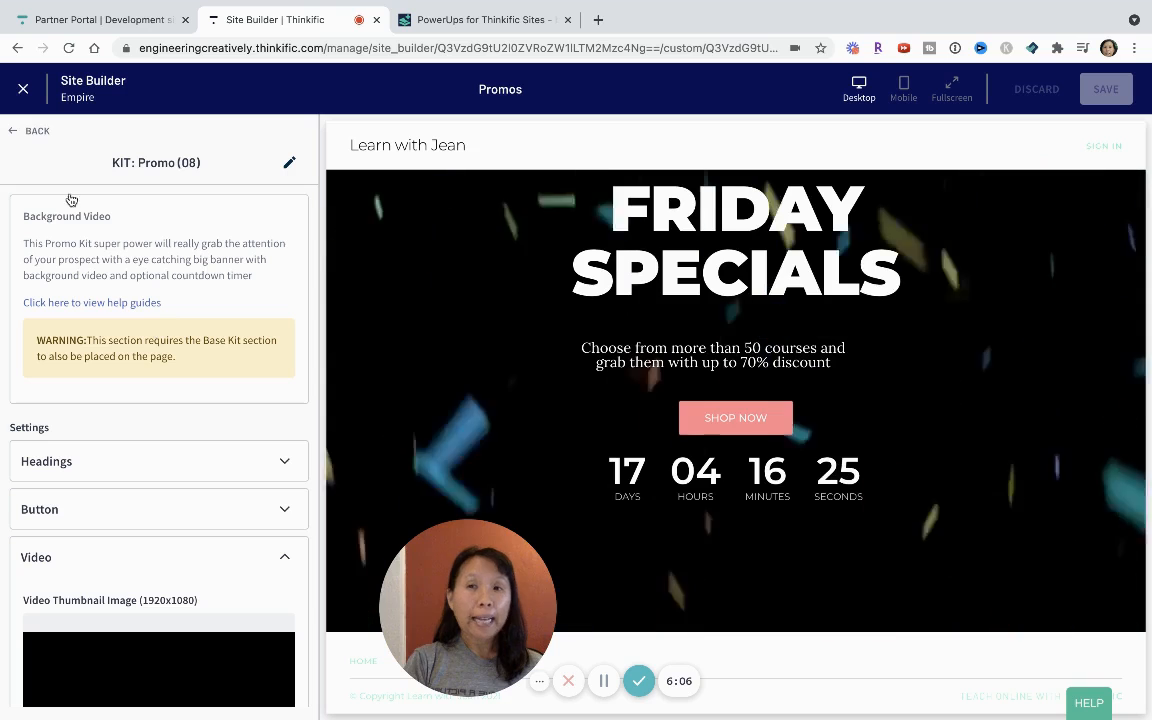
# Return to the Promos page's section list and open the settings of the KIT: Promo (09) section.
pyautogui.click(25, 131)
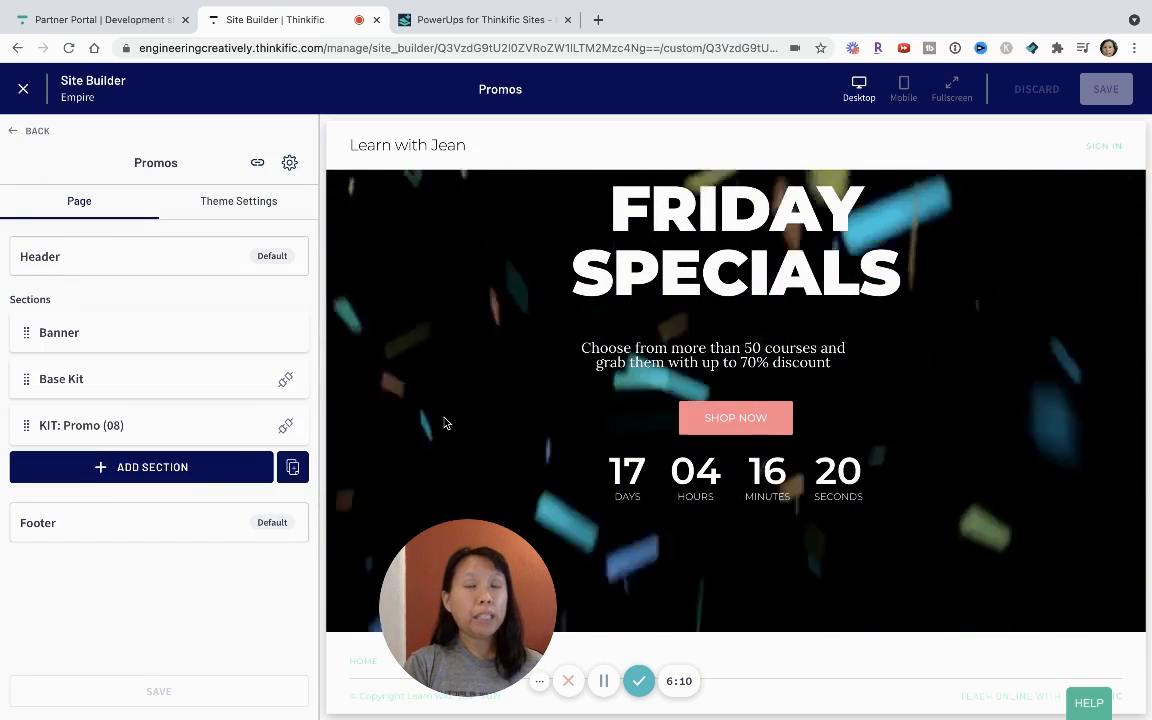
pyautogui.click(607, 683)
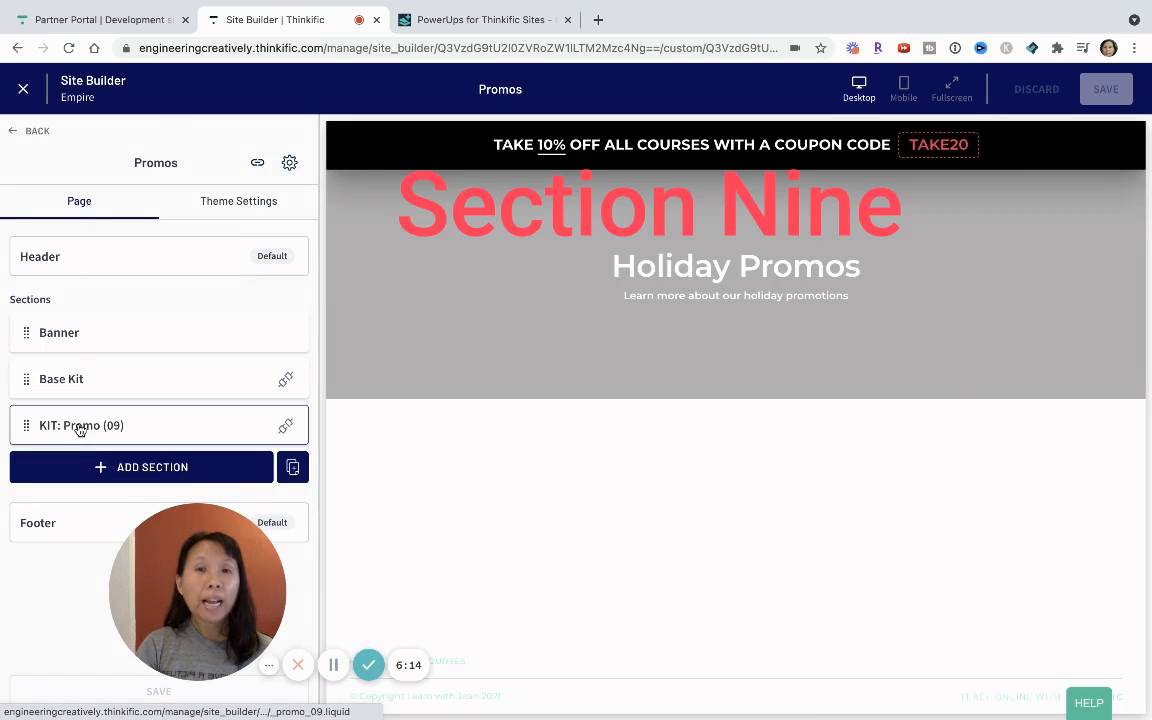
pyautogui.click(80, 428)
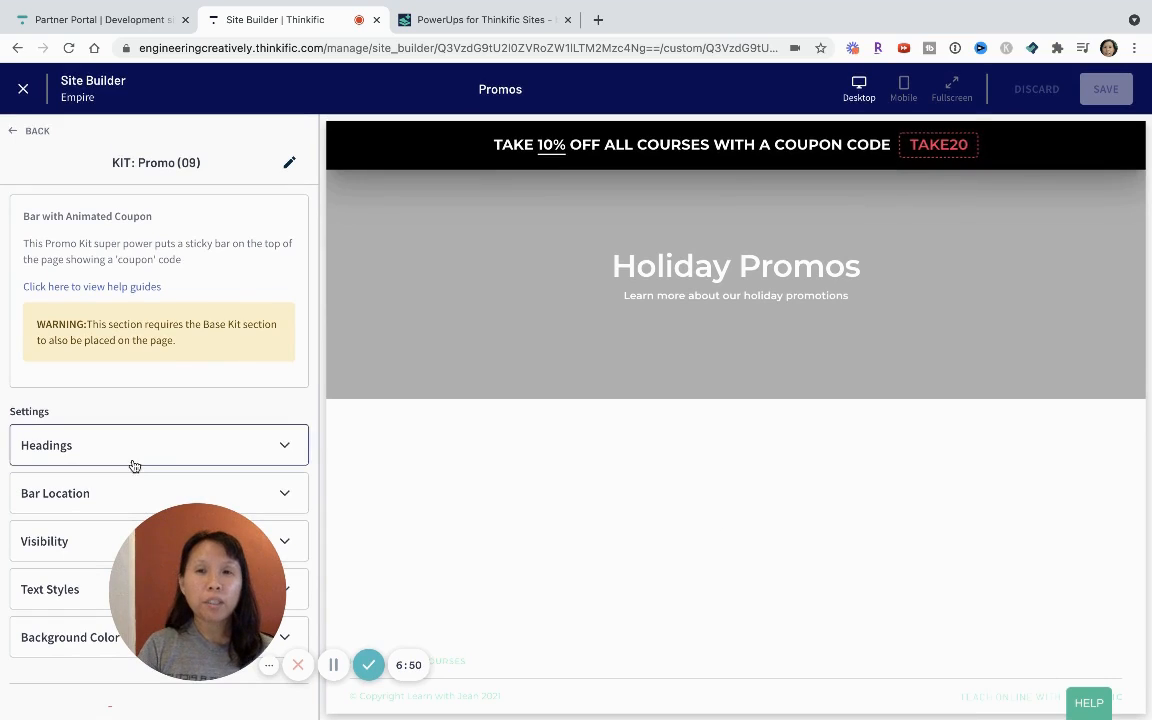
pyautogui.moveTo(181, 543)
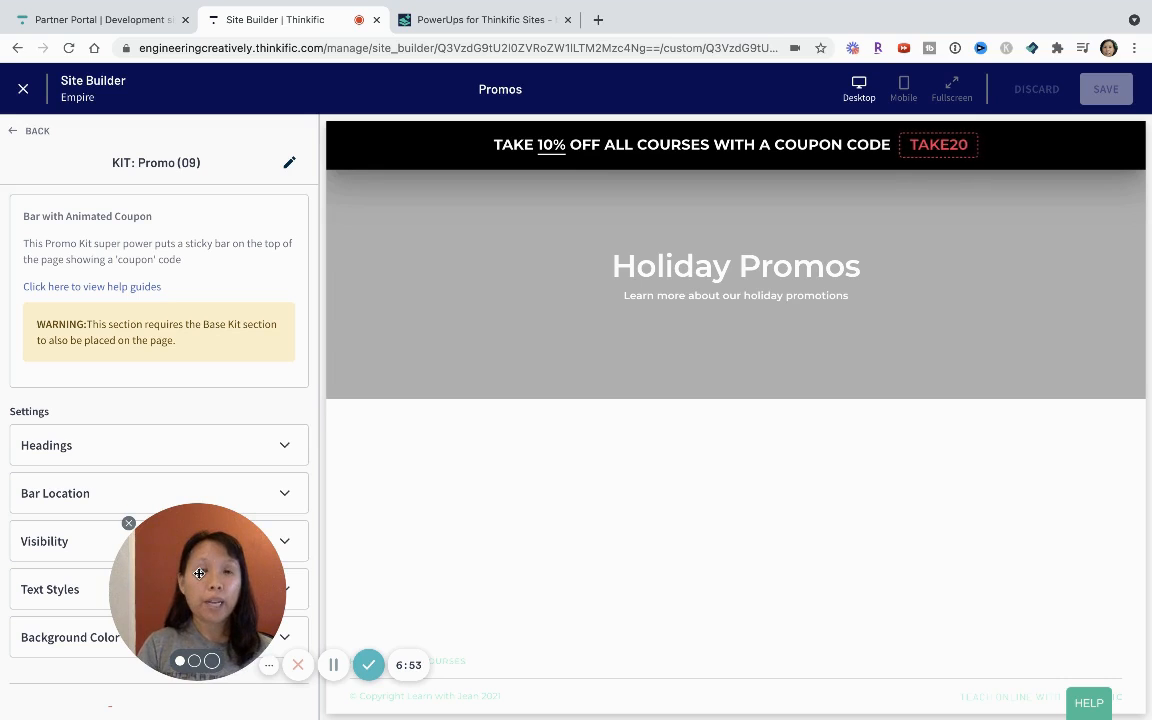
pyautogui.moveTo(199, 573); pyautogui.dragTo(463, 522)
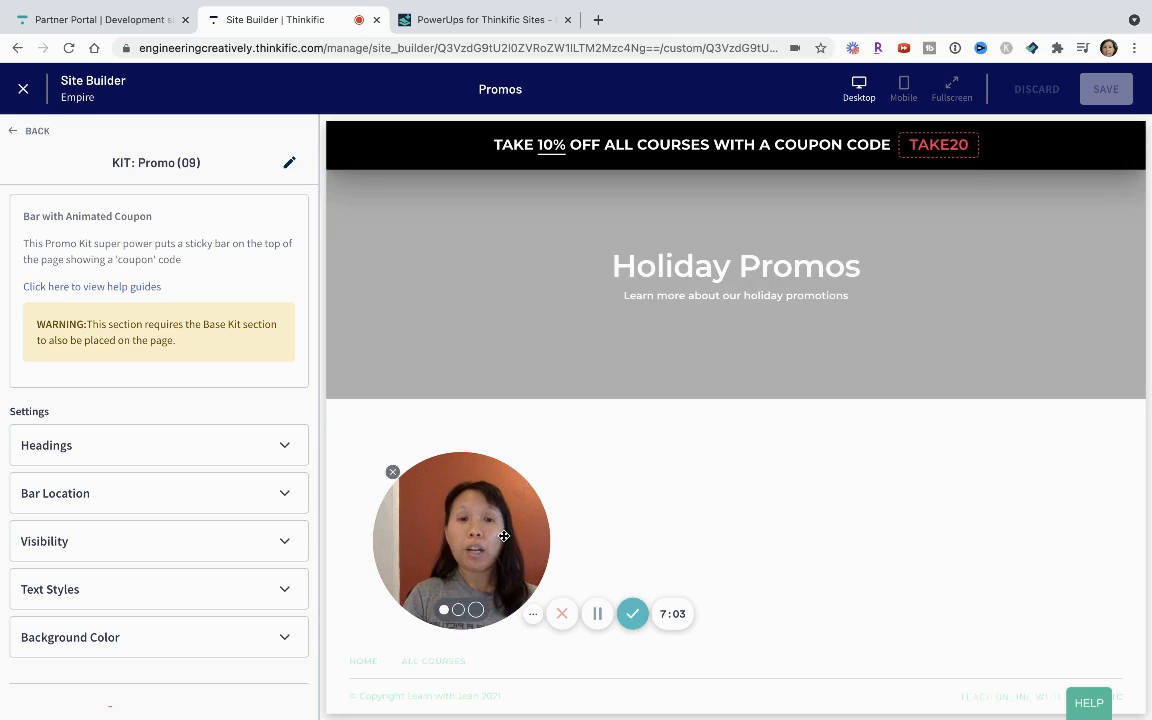
pyautogui.click(595, 621)
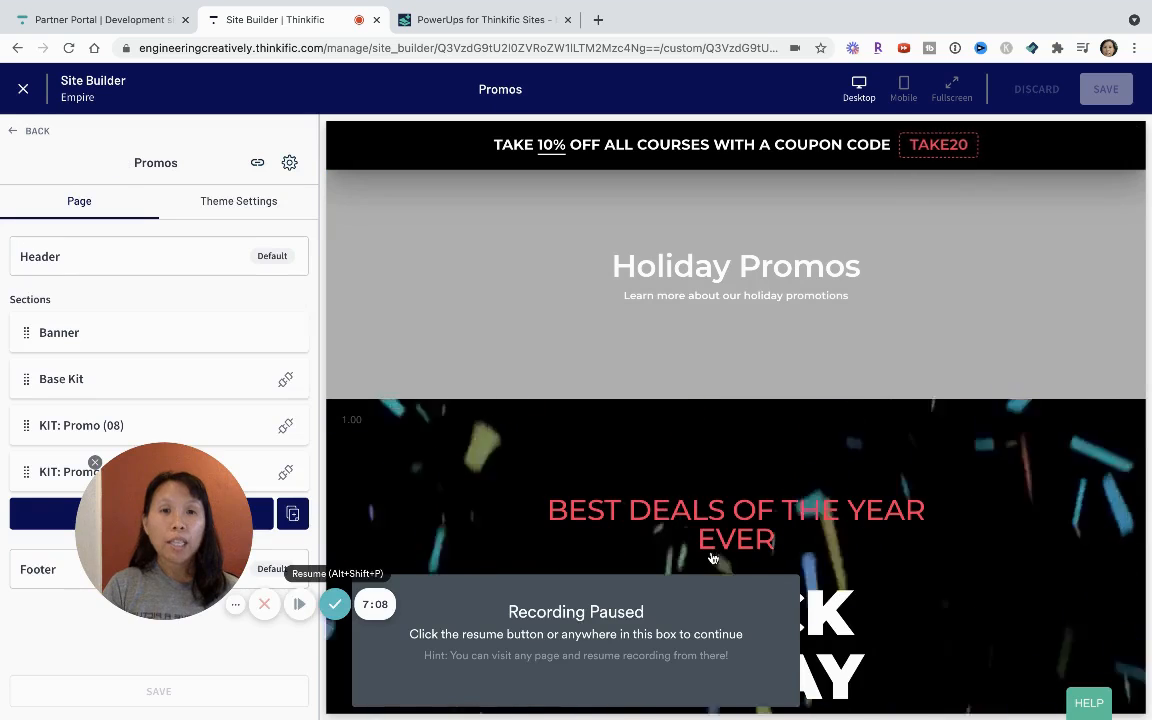
pyautogui.click(298, 604)
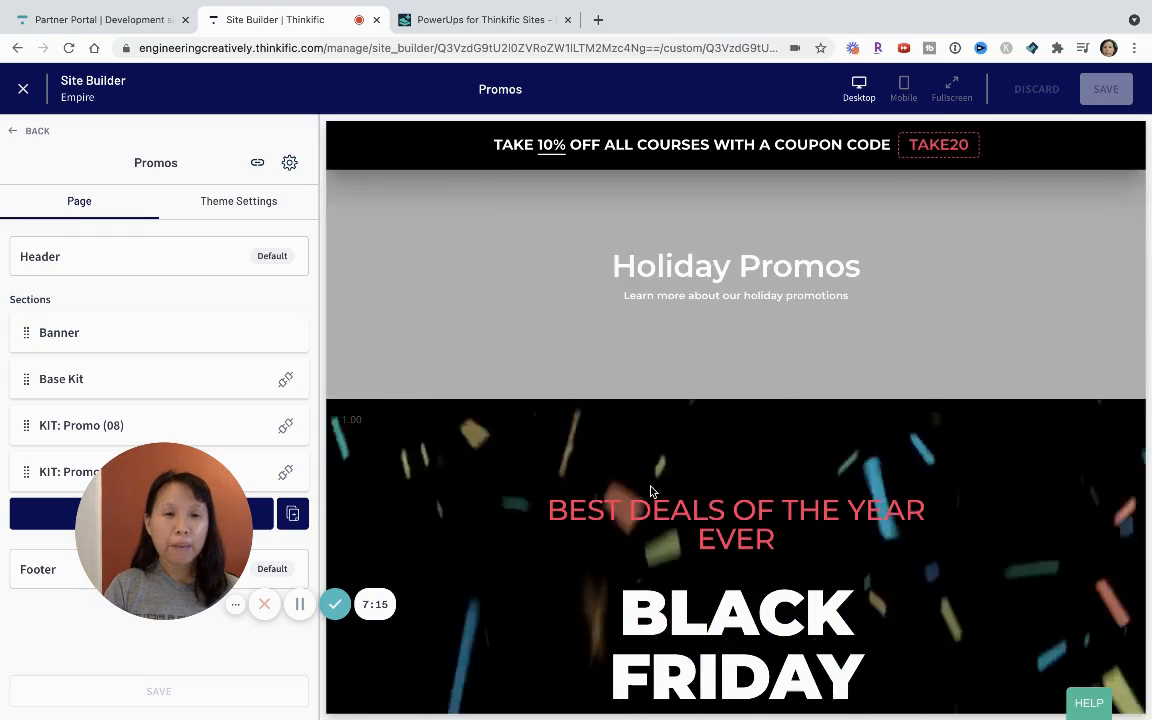
pyautogui.scroll(-3, 650, 489)
pyautogui.scroll(3, 650, 488)
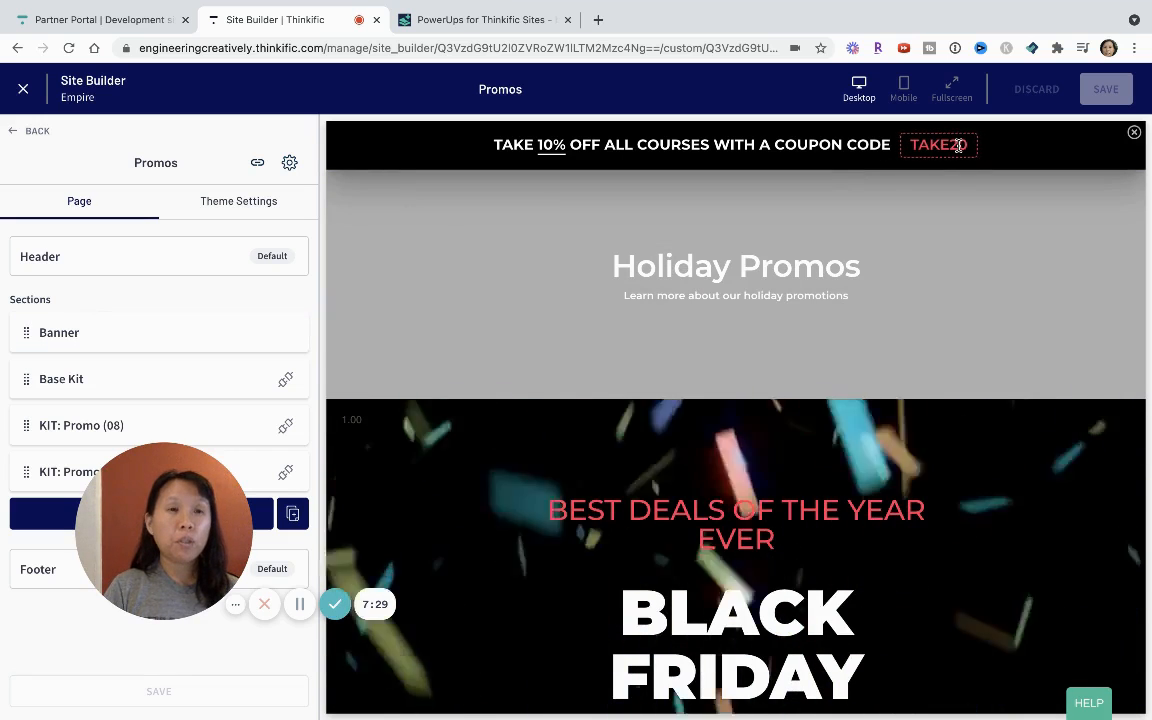
pyautogui.moveTo(146, 521); pyautogui.dragTo(479, 513)
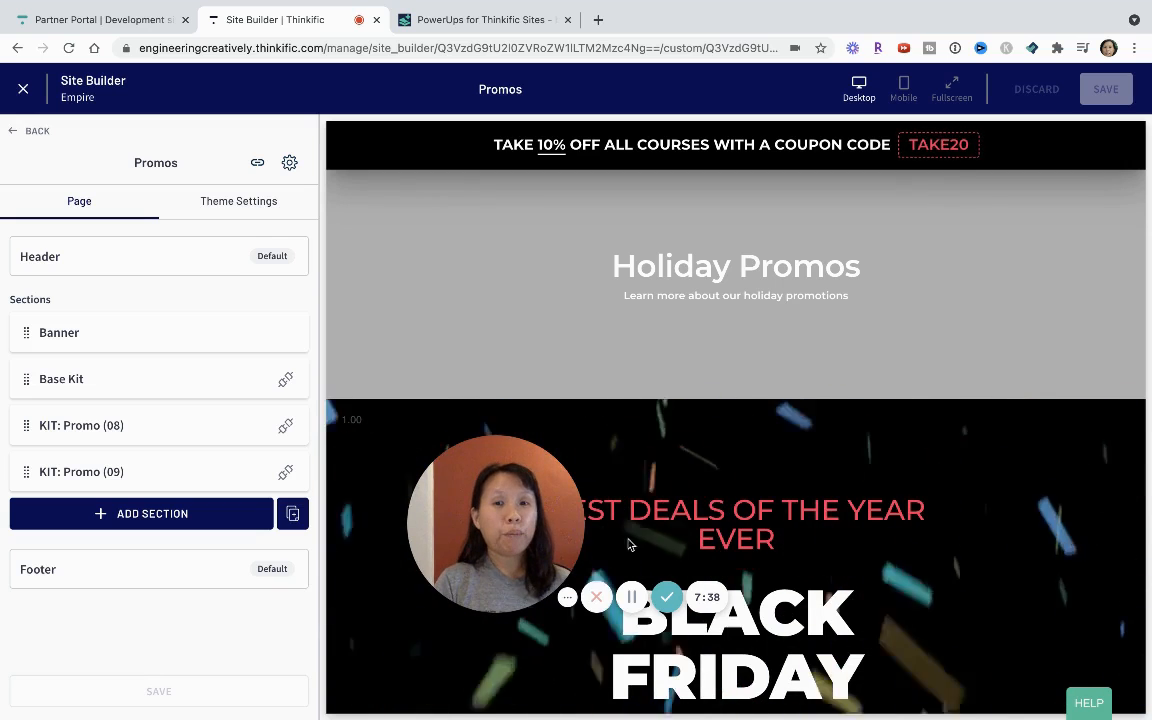
pyautogui.moveTo(415, 507); pyautogui.dragTo(409, 398)
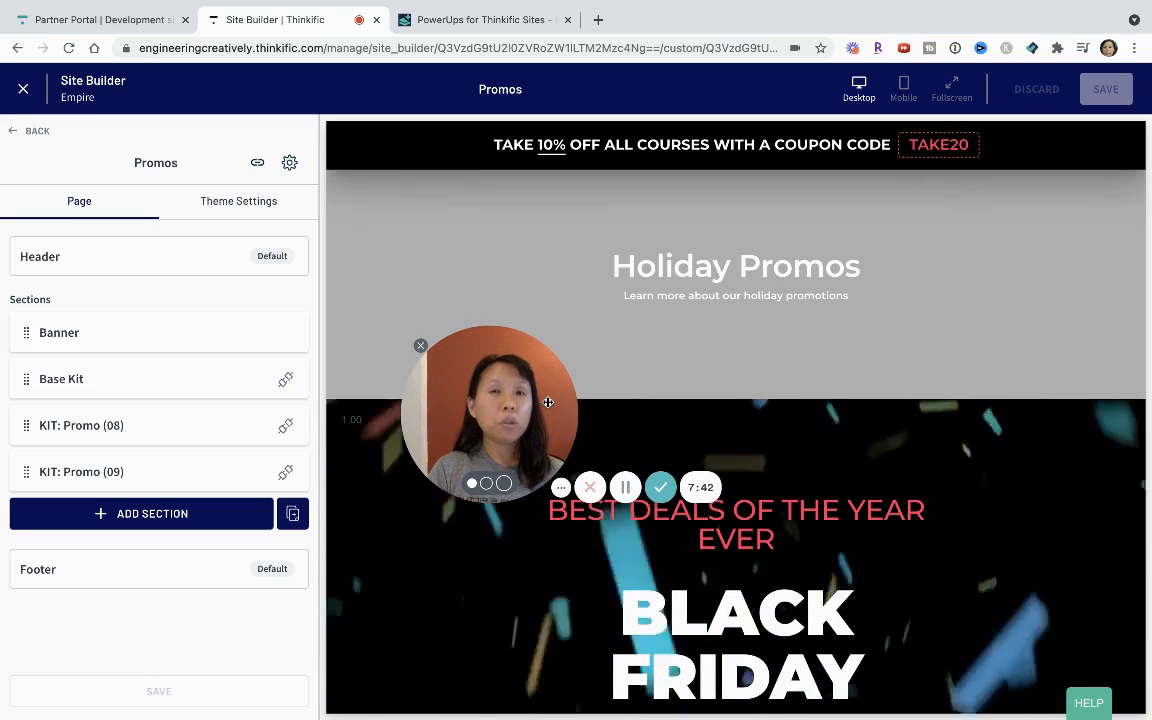
pyautogui.click(627, 488)
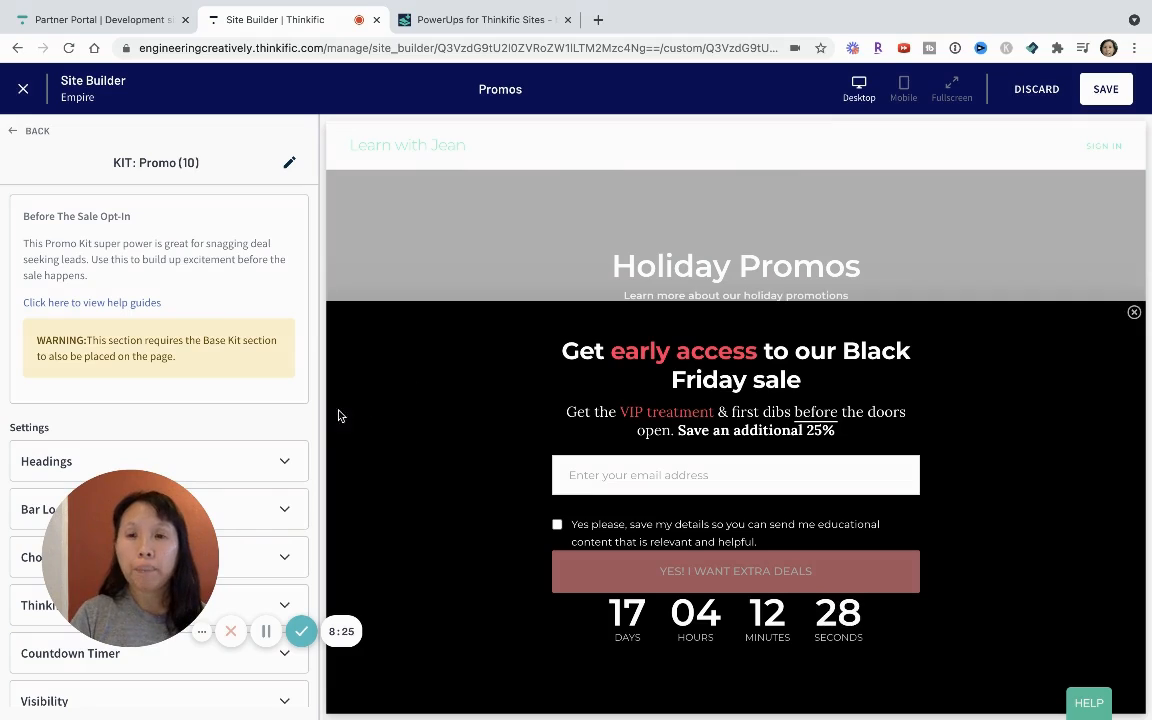
# Review the opt-in type choices and the Thinkific opt-in settings of the KIT: Promo (10) section.
pyautogui.moveTo(601, 268)
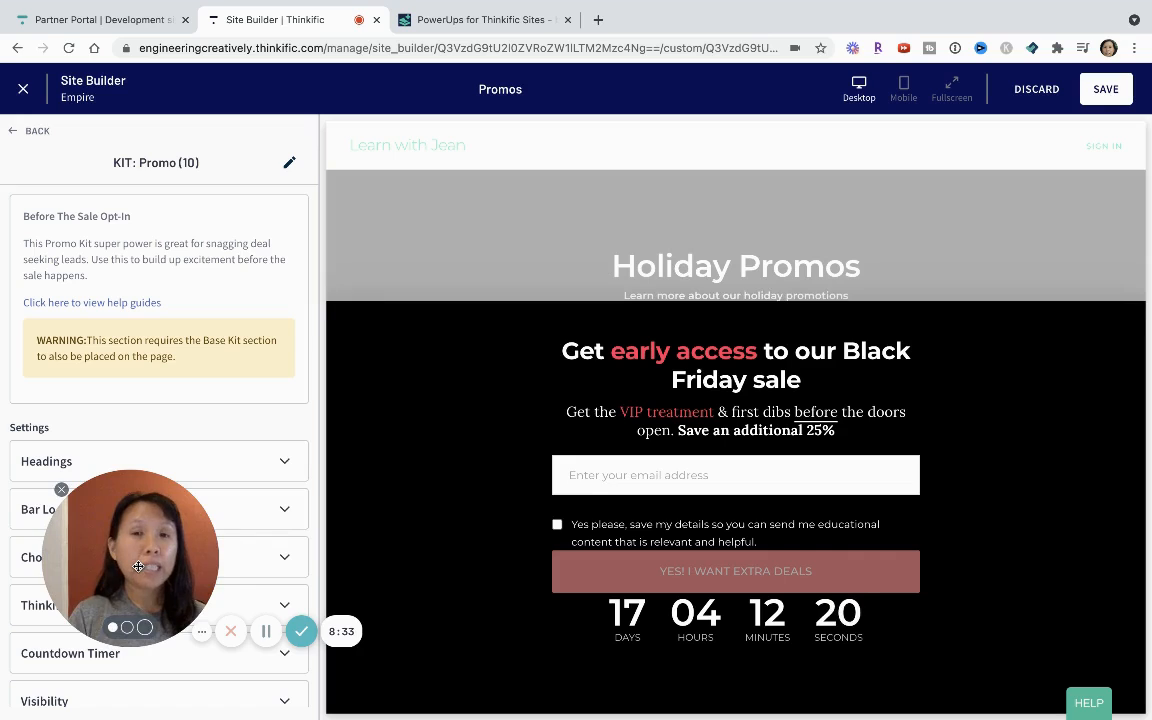
pyautogui.moveTo(144, 569); pyautogui.dragTo(240, 572)
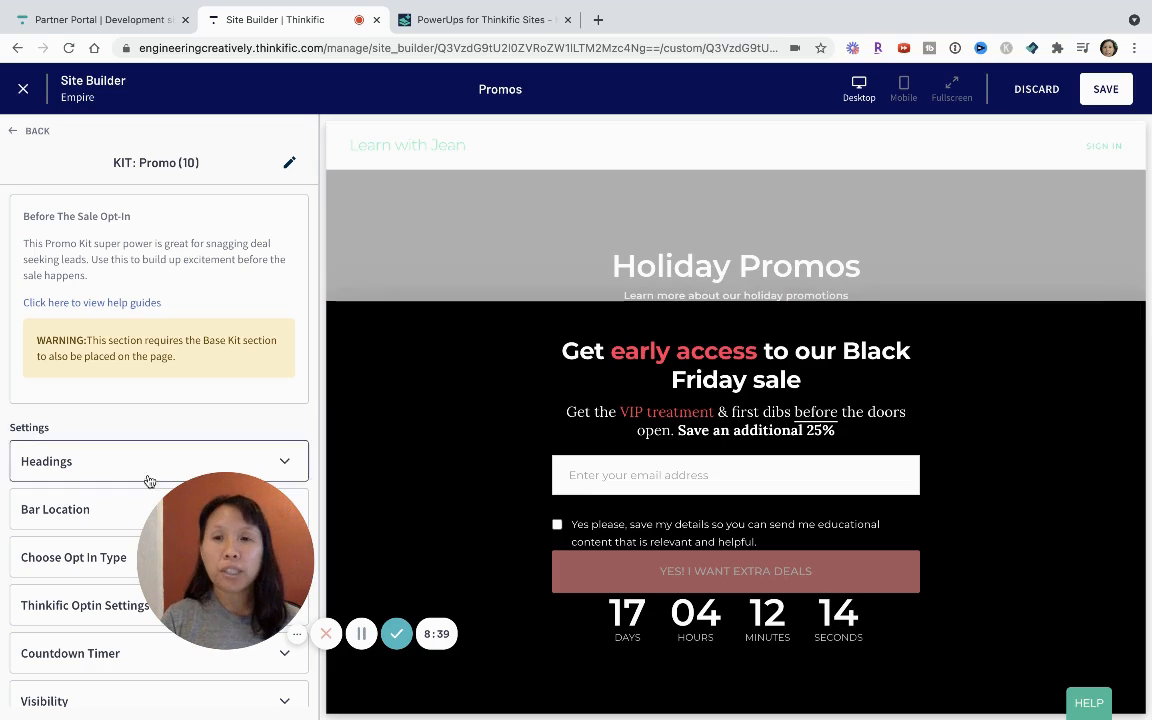
pyautogui.moveTo(234, 531); pyautogui.dragTo(419, 527)
pyautogui.scroll(-1, 134, 515)
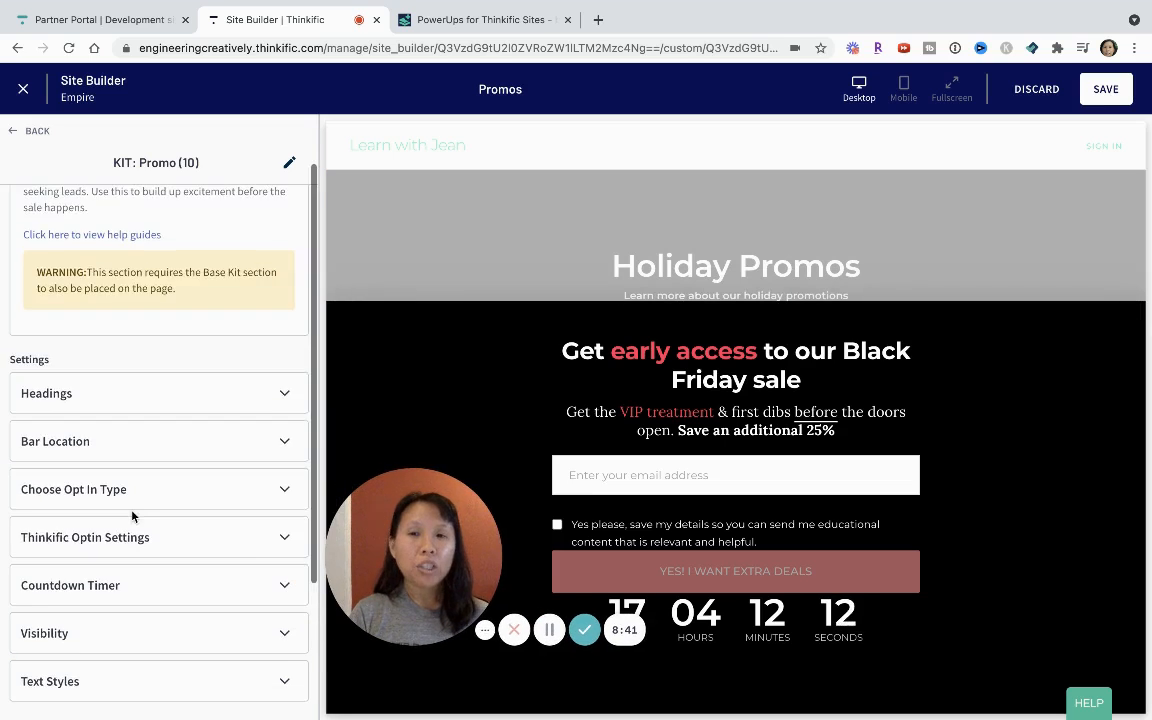
pyautogui.click(130, 490)
pyautogui.scroll(-4, 133, 494)
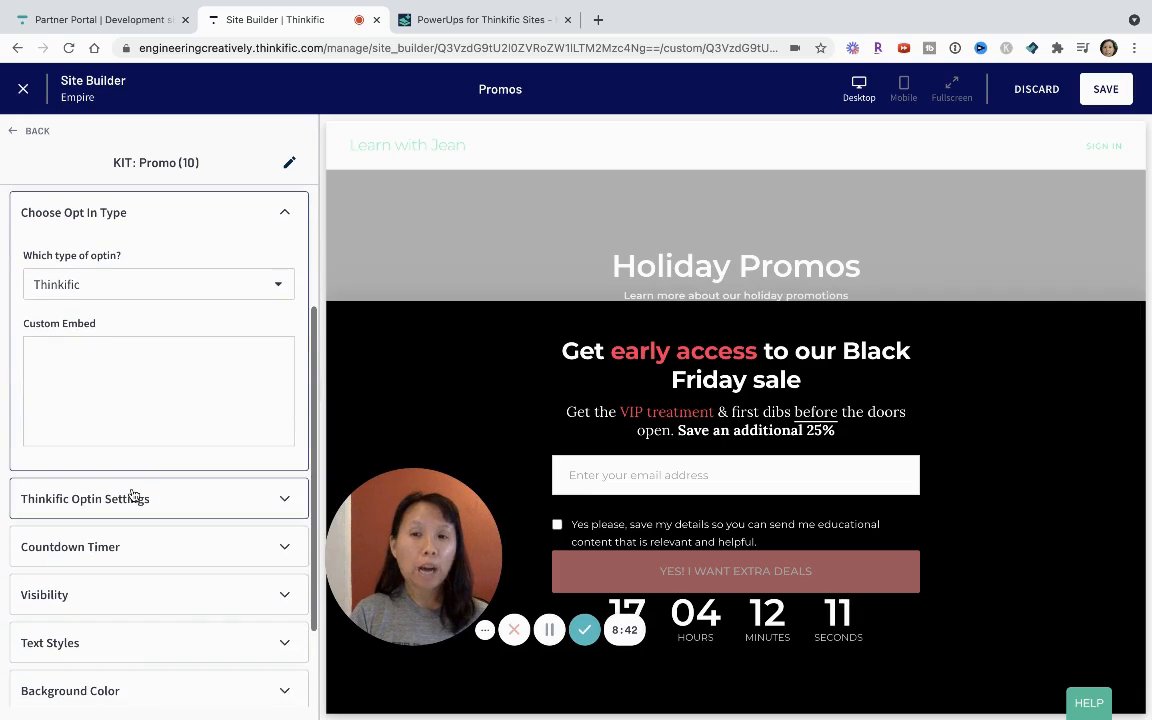
pyautogui.click(149, 286)
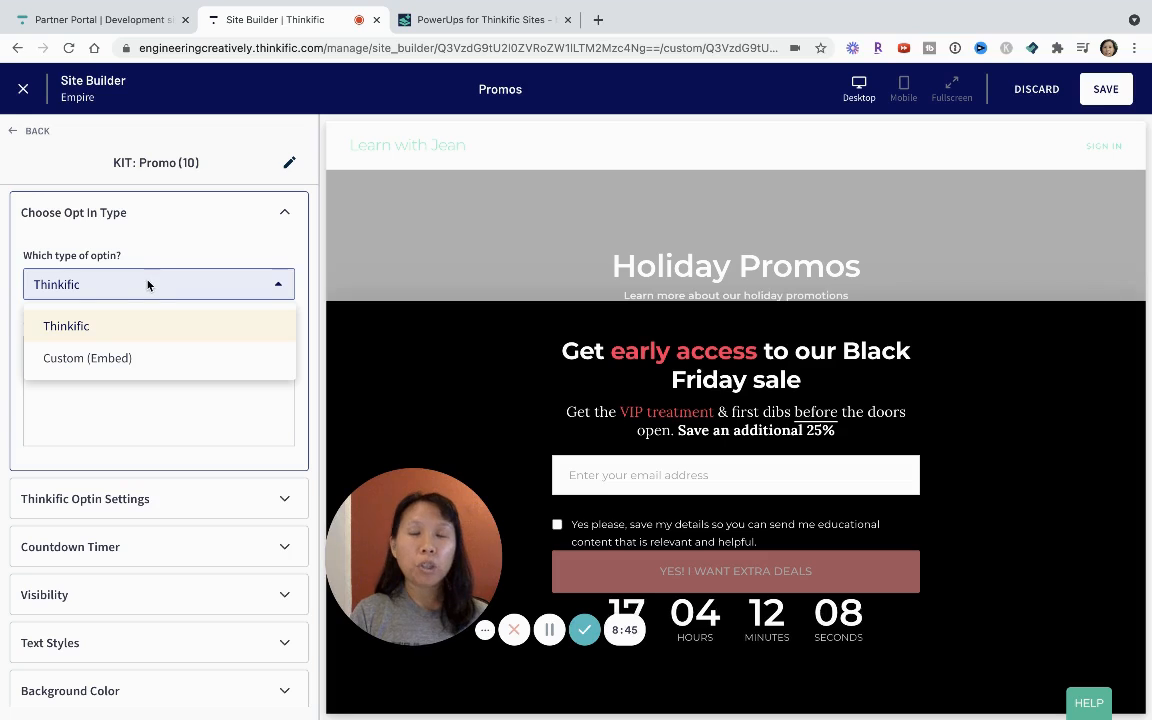
pyautogui.click(149, 285)
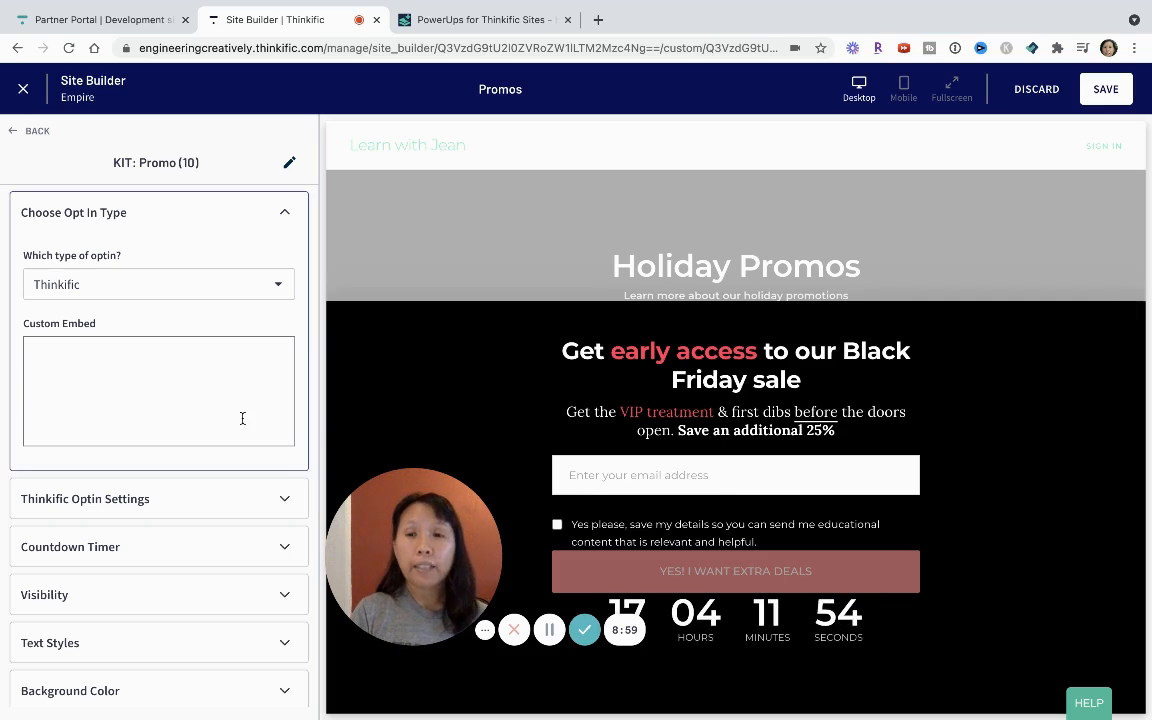
pyautogui.click(168, 512)
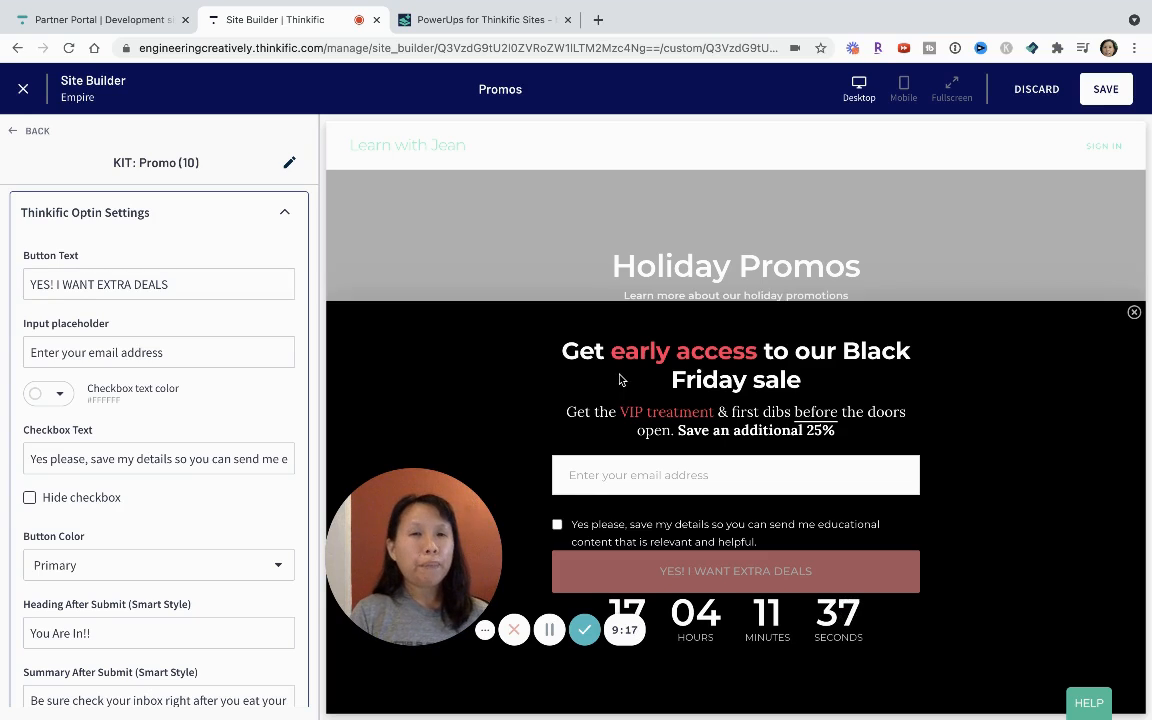
pyautogui.click(183, 339)
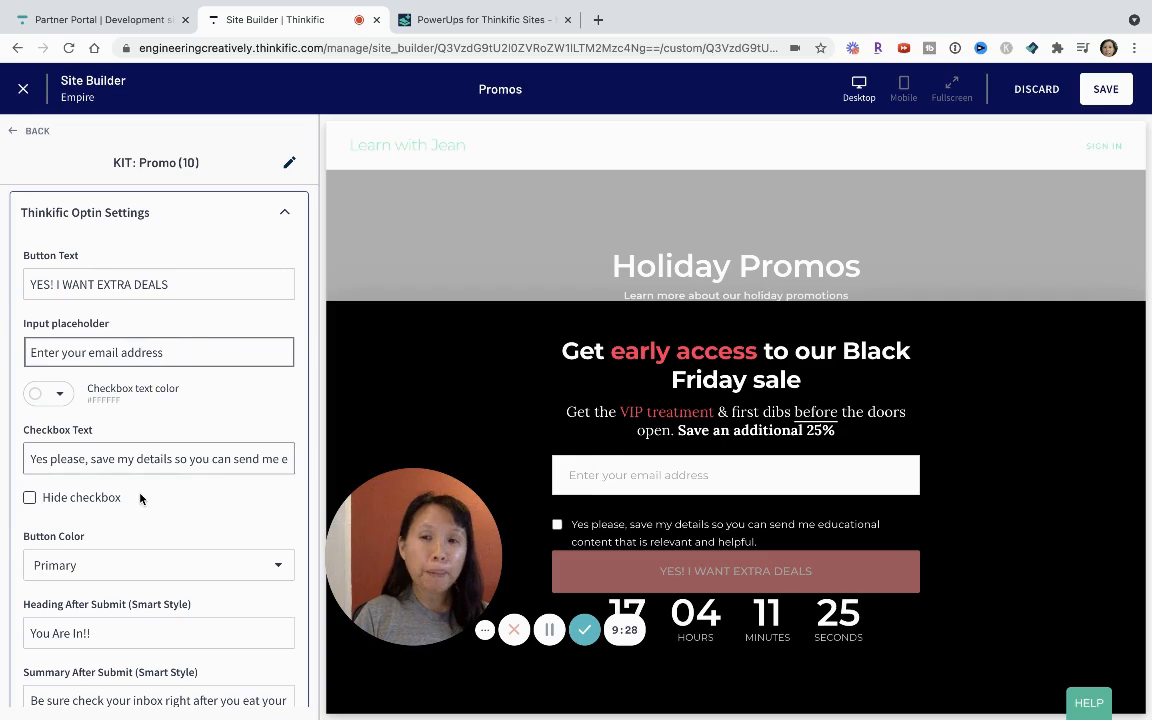
pyautogui.scroll(-2, 141, 496)
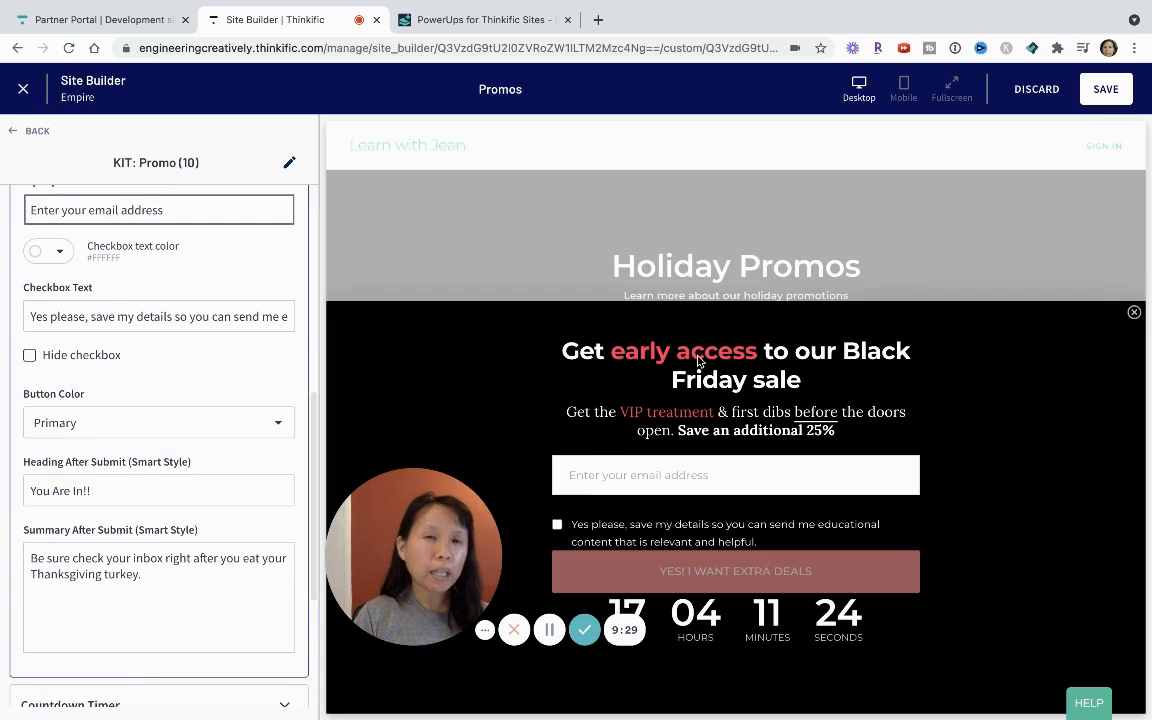
# Set the KIT: Promo (10) section's heading after submit to "You're part of the insiders club!".
pyautogui.scroll(-1, 128, 547)
pyautogui.click(110, 440)
pyautogui.hotkey('ctrl', 'a')
pyautogui.write('Y')
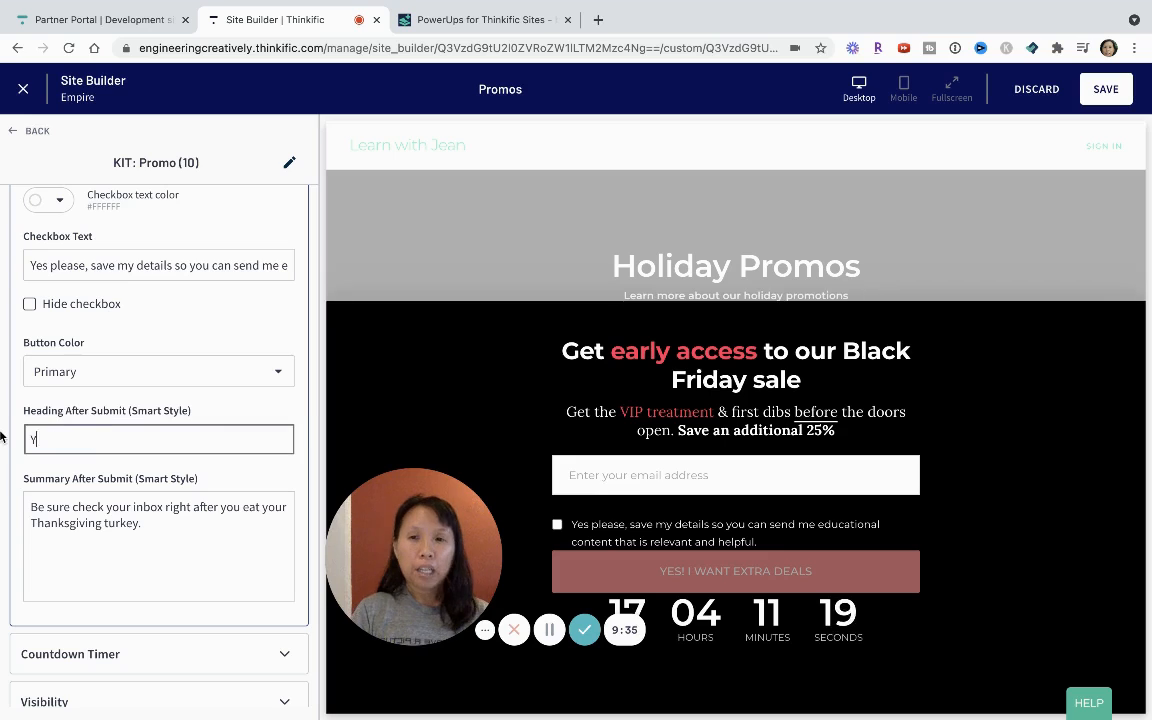
pyautogui.write("ou'")
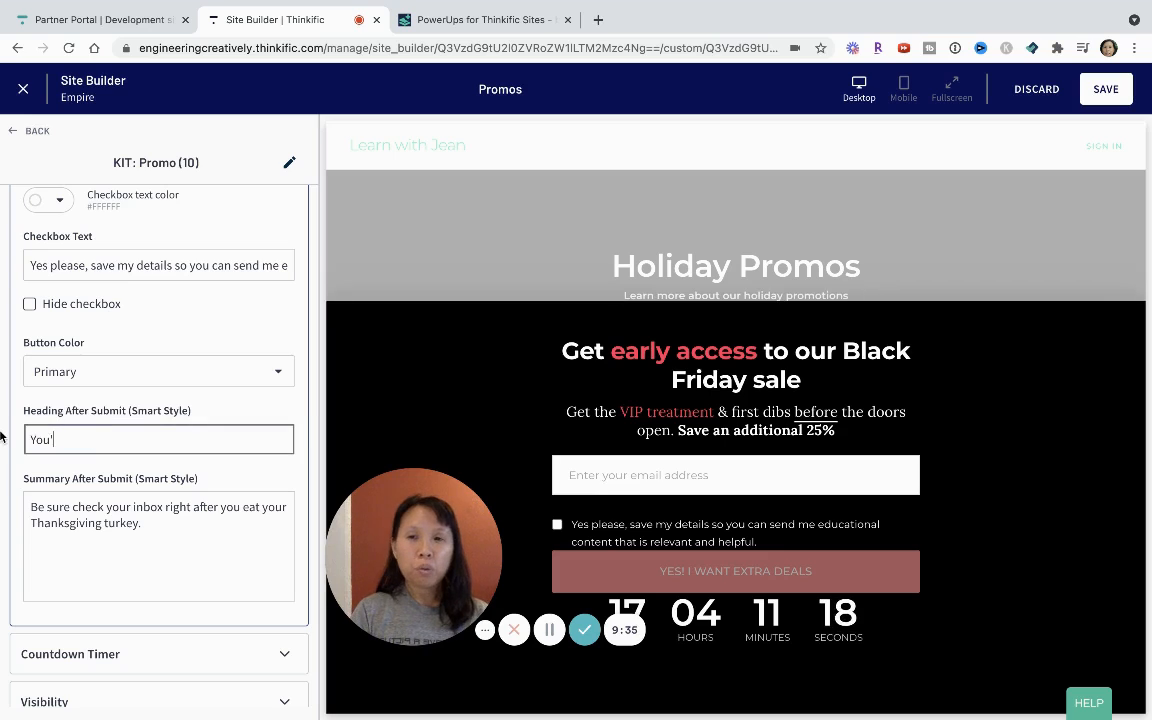
pyautogui.write('re part of the si')
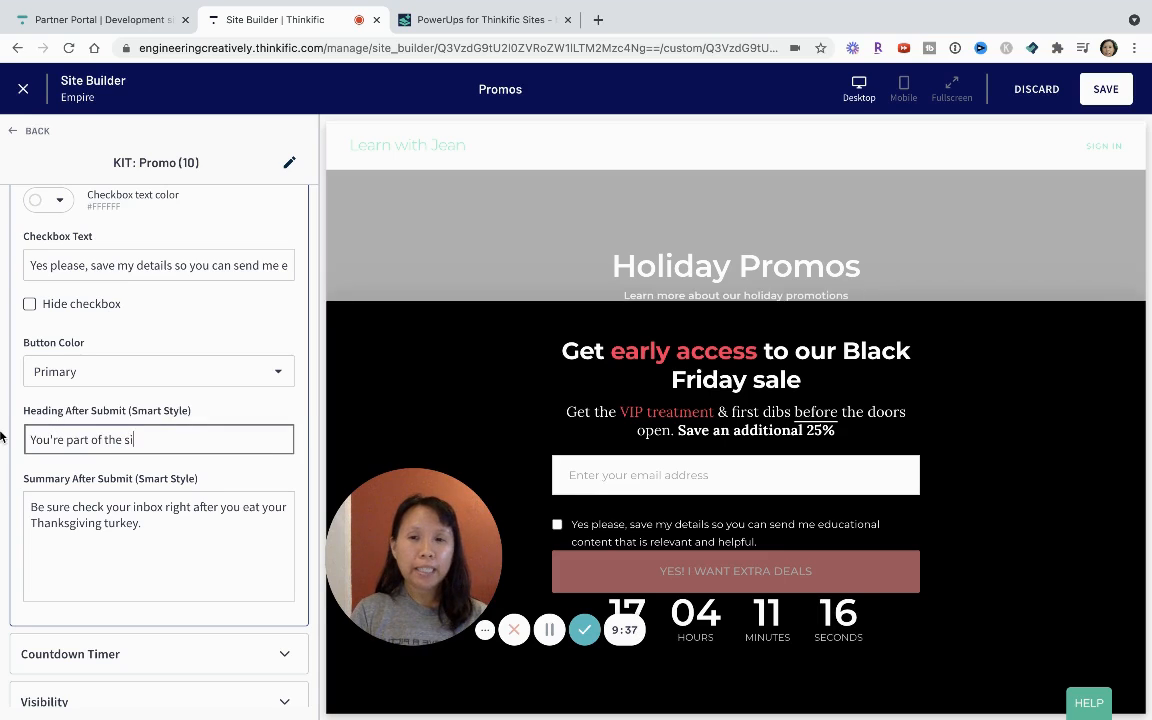
pyautogui.write('nsid')
pyautogui.write('b')
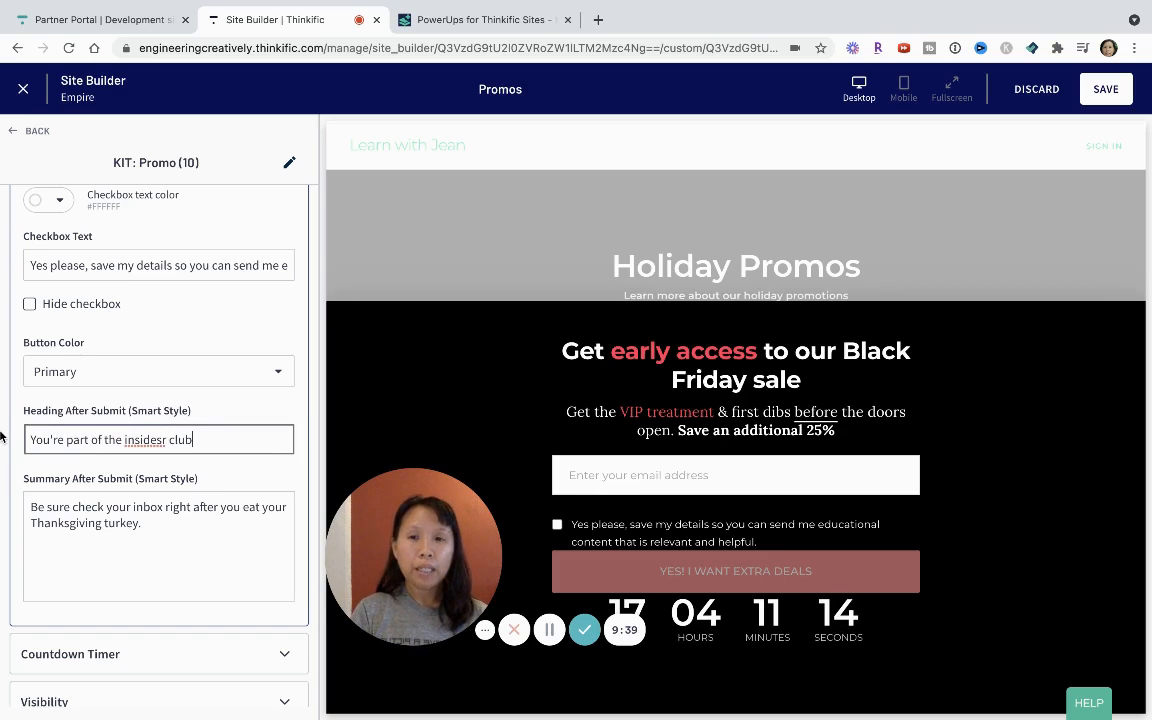
pyautogui.press('BackSpace')
pyautogui.press('BackSpace')
pyautogui.press('BackSpace')
pyautogui.press('BackSpace')
pyautogui.press('BackSpace')
pyautogui.press('BackSpace')
pyautogui.write('rs club')
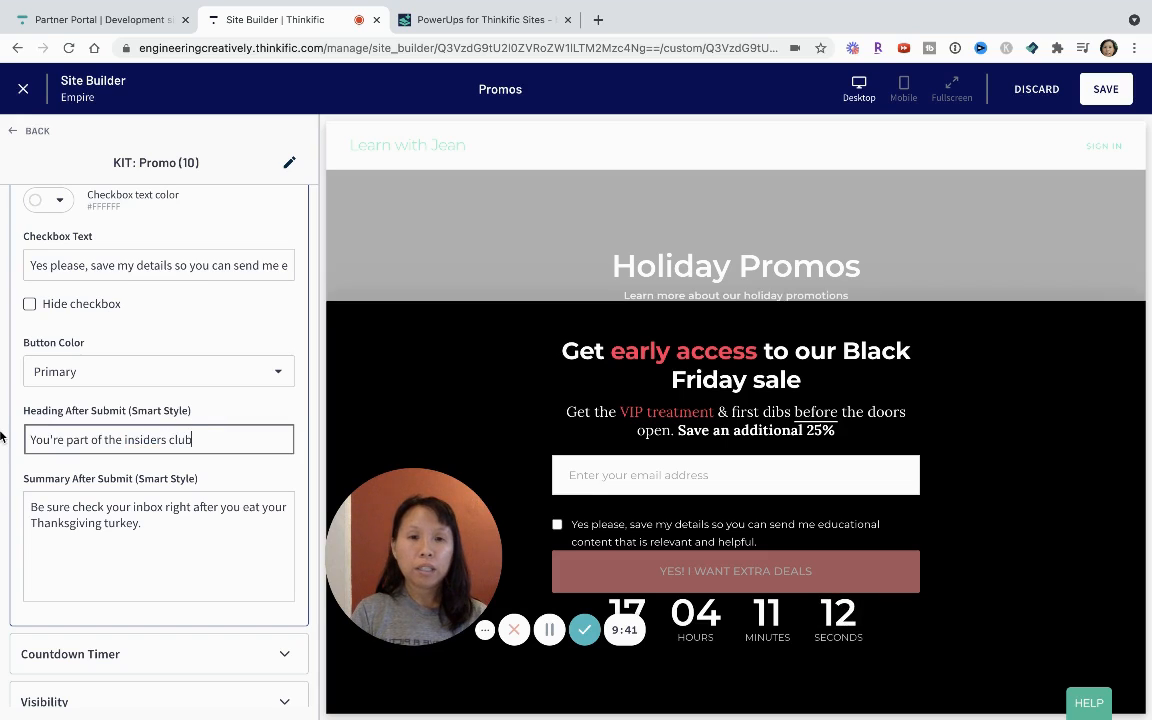
pyautogui.write('!')
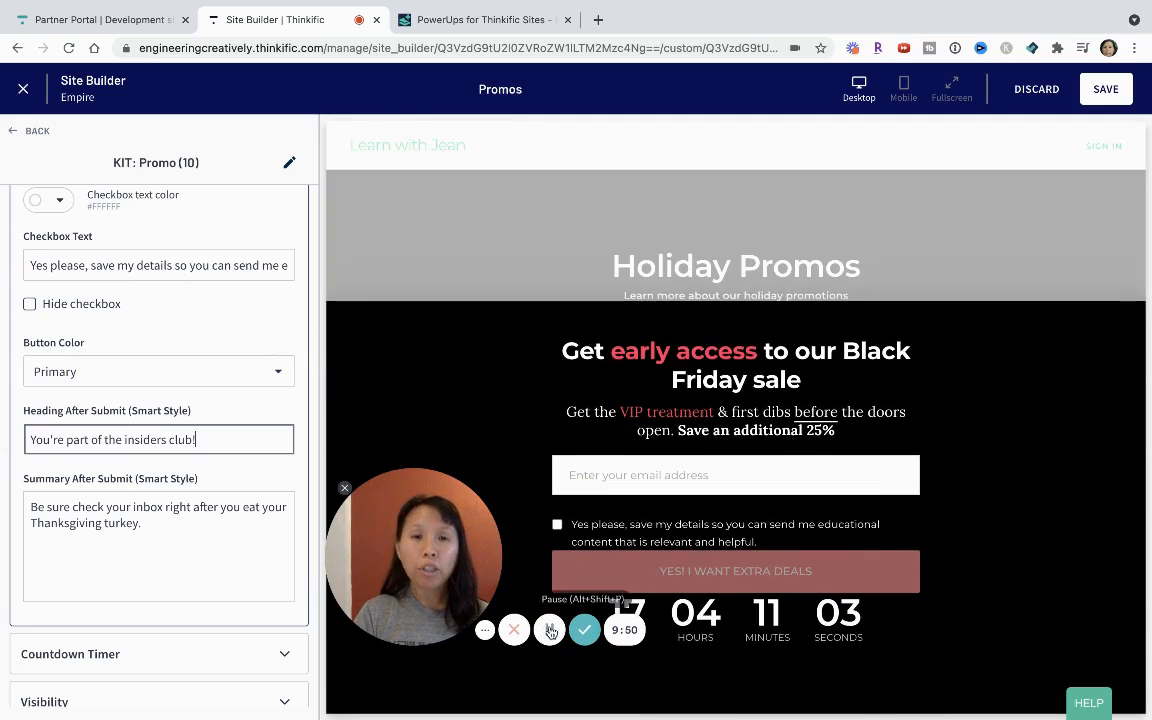
# Delete the KIT: Promo (10) section and save the Promos page.
pyautogui.scroll(-3, 194, 494)
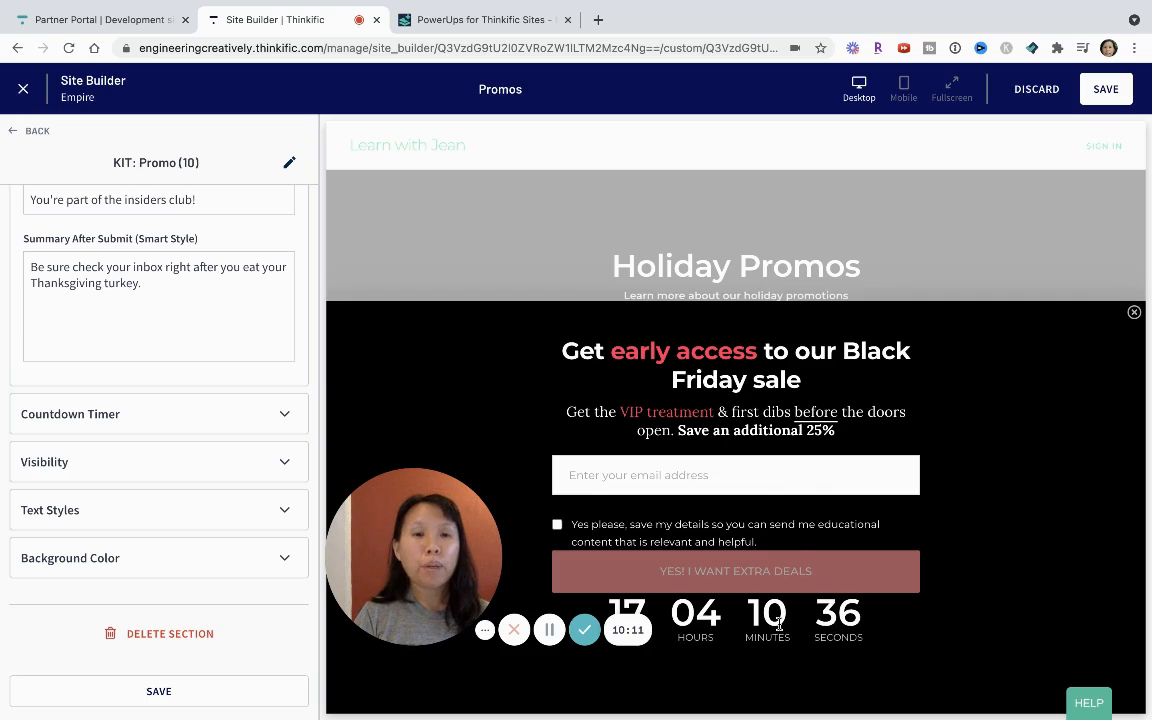
pyautogui.moveTo(430, 530); pyautogui.dragTo(341, 545)
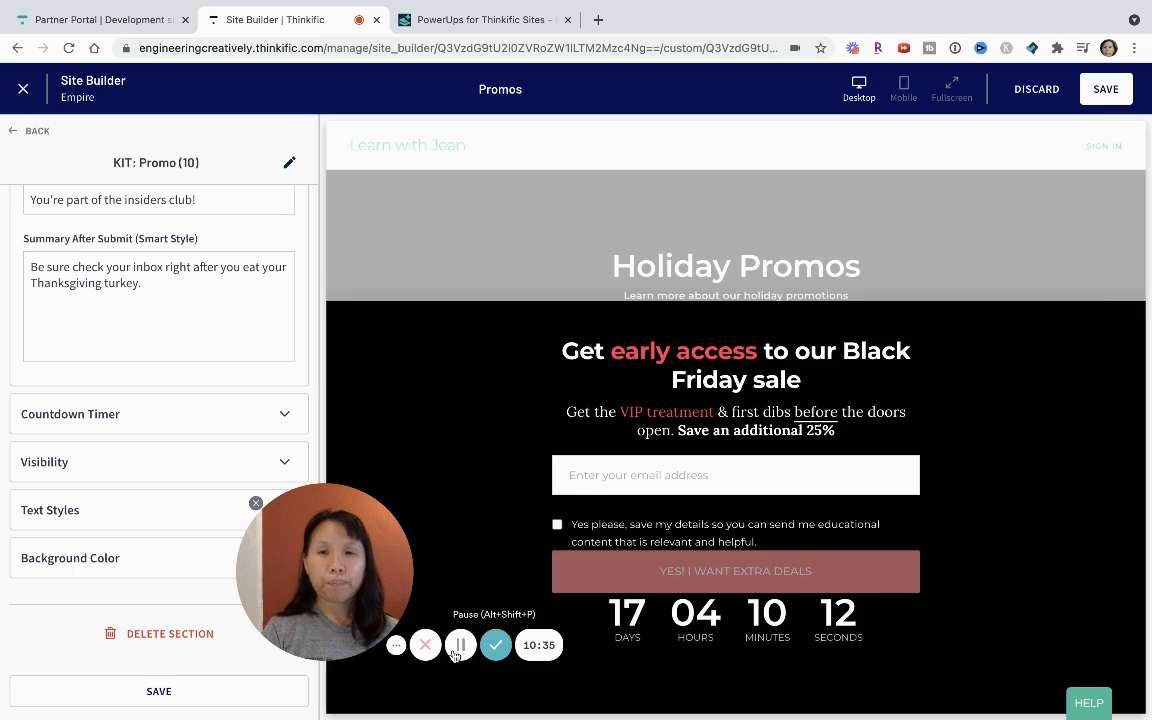
pyautogui.click(150, 641)
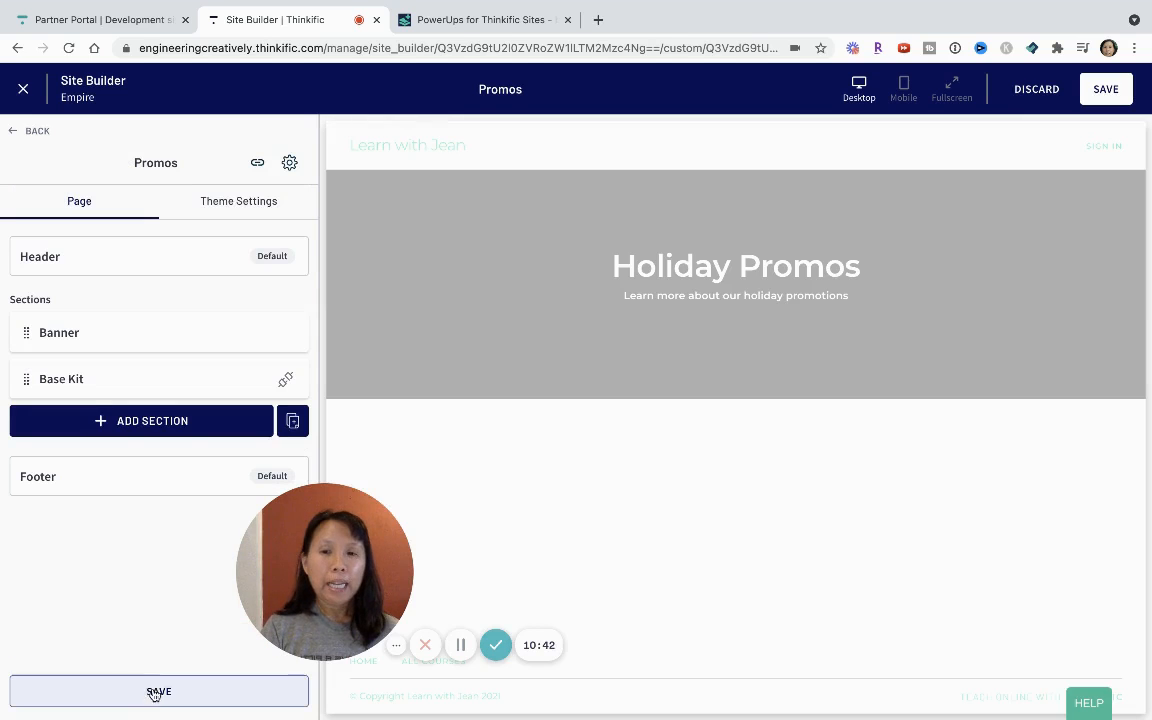
pyautogui.click(157, 692)
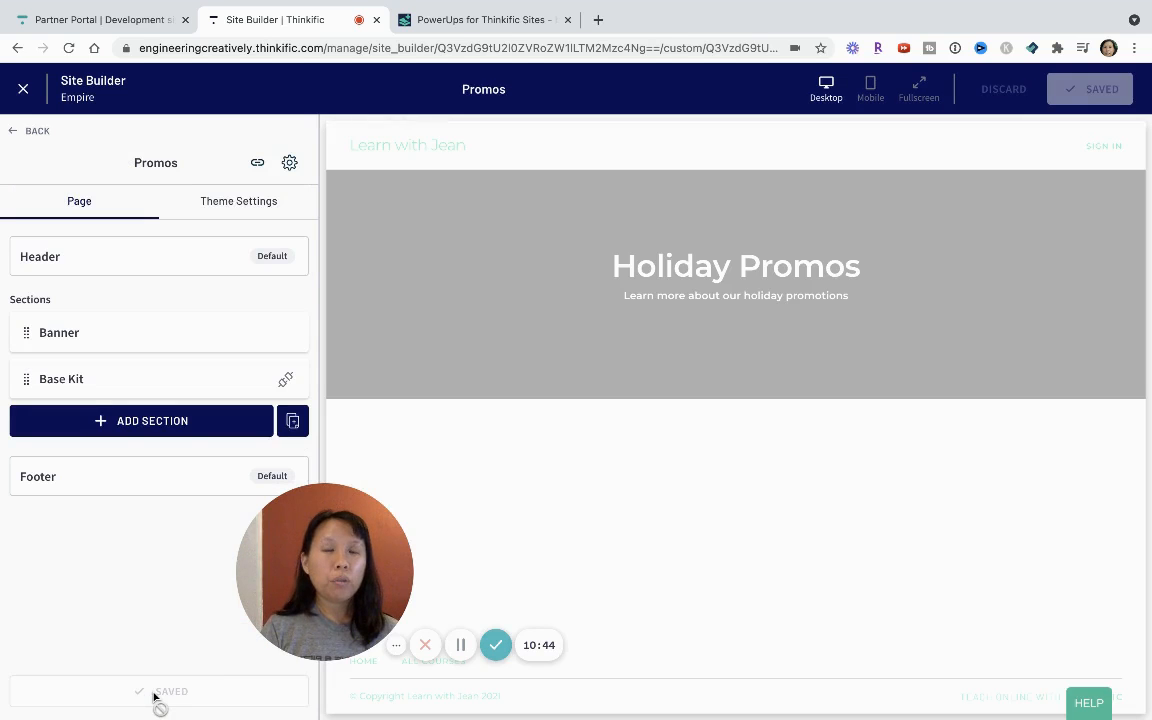
# Search the new-section library for "kit" and add the KIT: Promo (11) section to the Promos page.
pyautogui.click(165, 430)
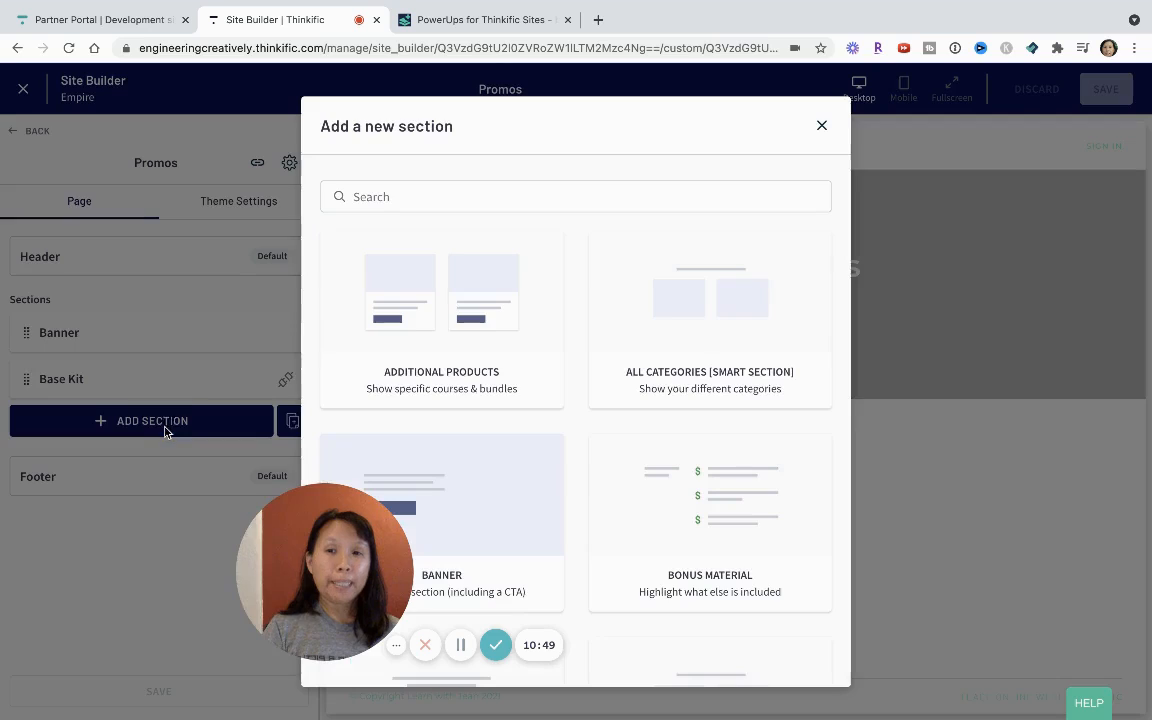
pyautogui.click(397, 196)
pyautogui.write('kit')
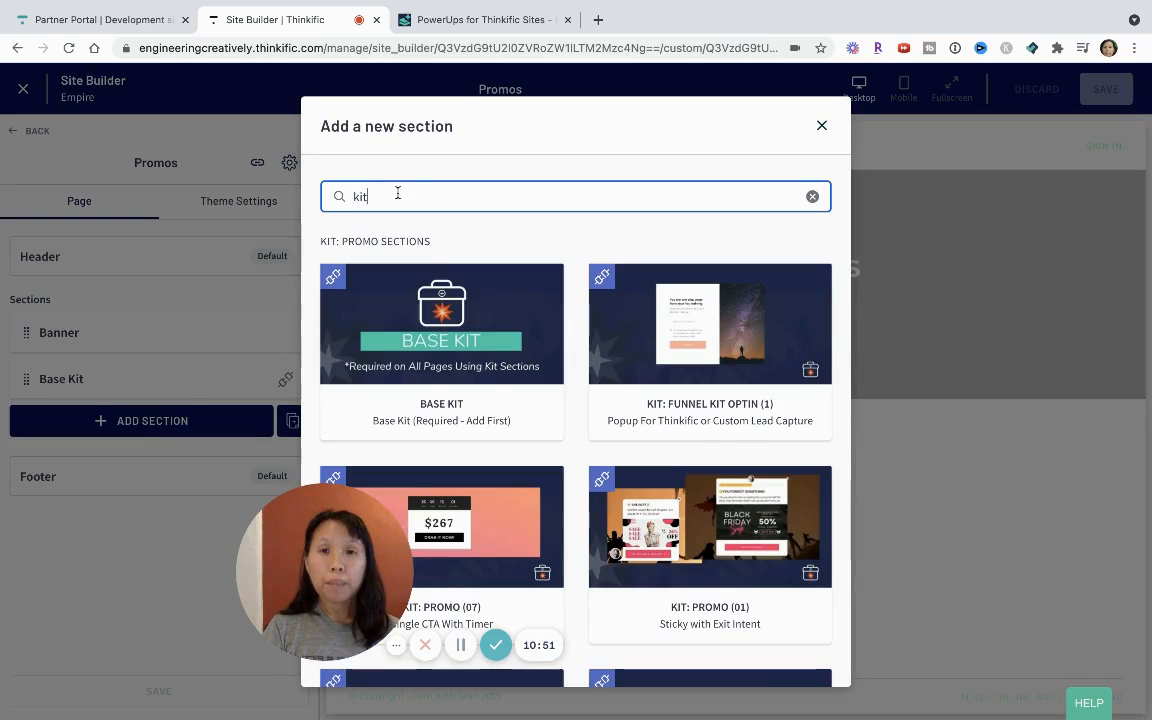
pyautogui.moveTo(305, 563); pyautogui.dragTo(160, 598)
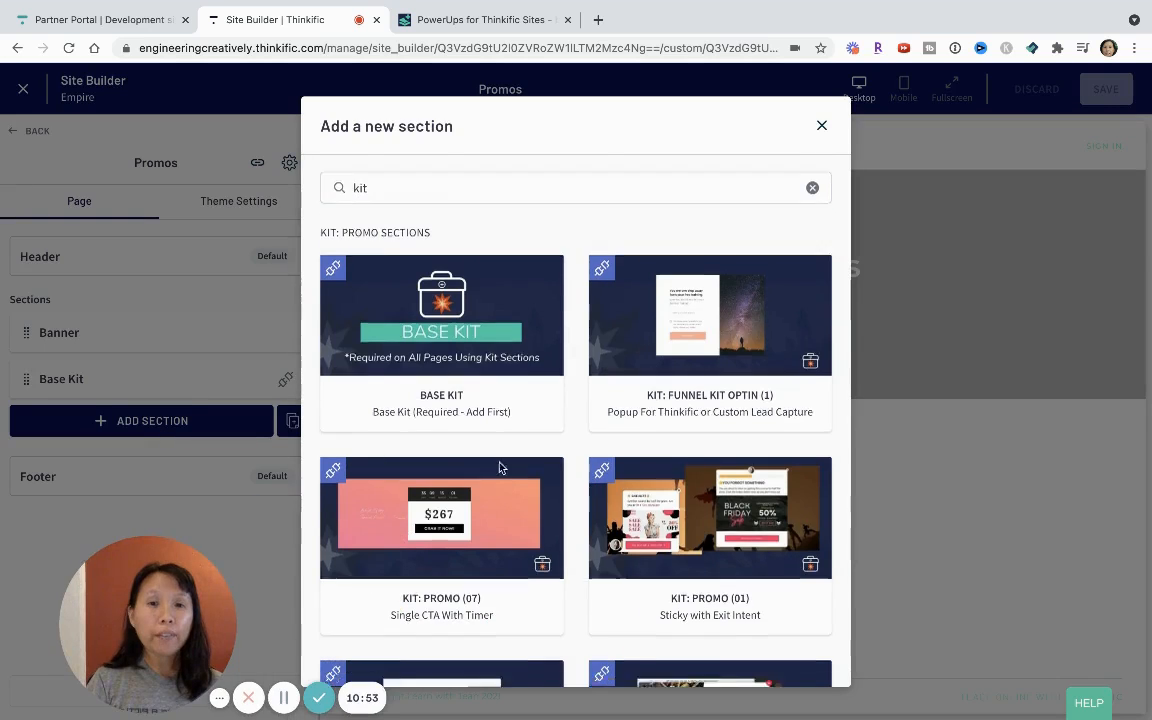
pyautogui.scroll(-5, 501, 468)
pyautogui.click(450, 540)
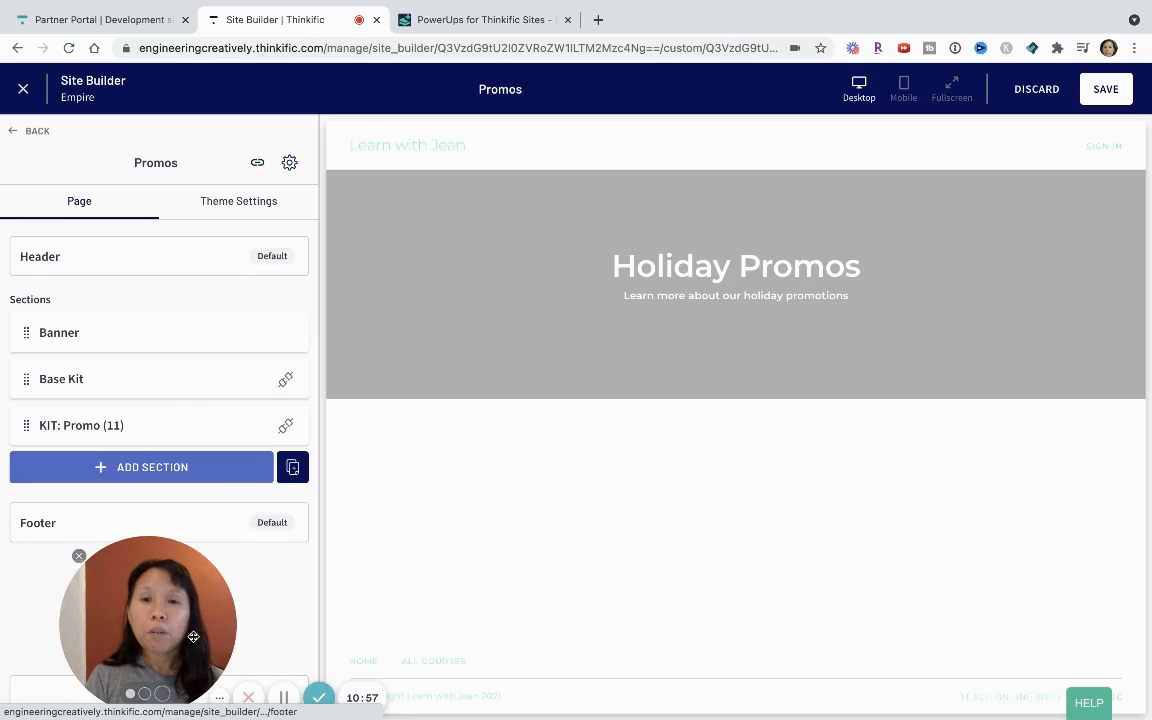
# Open the KIT: Promo (11) section's settings and save the Promos page with the countdown bar.
pyautogui.click(190, 431)
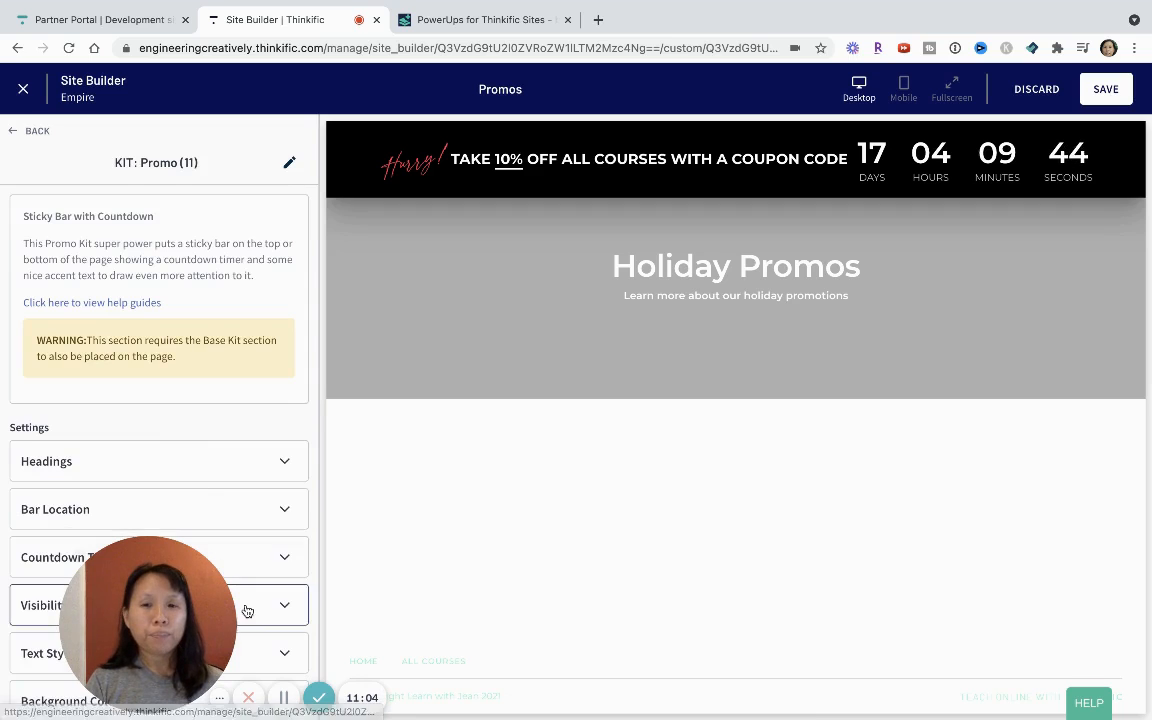
pyautogui.click(1115, 93)
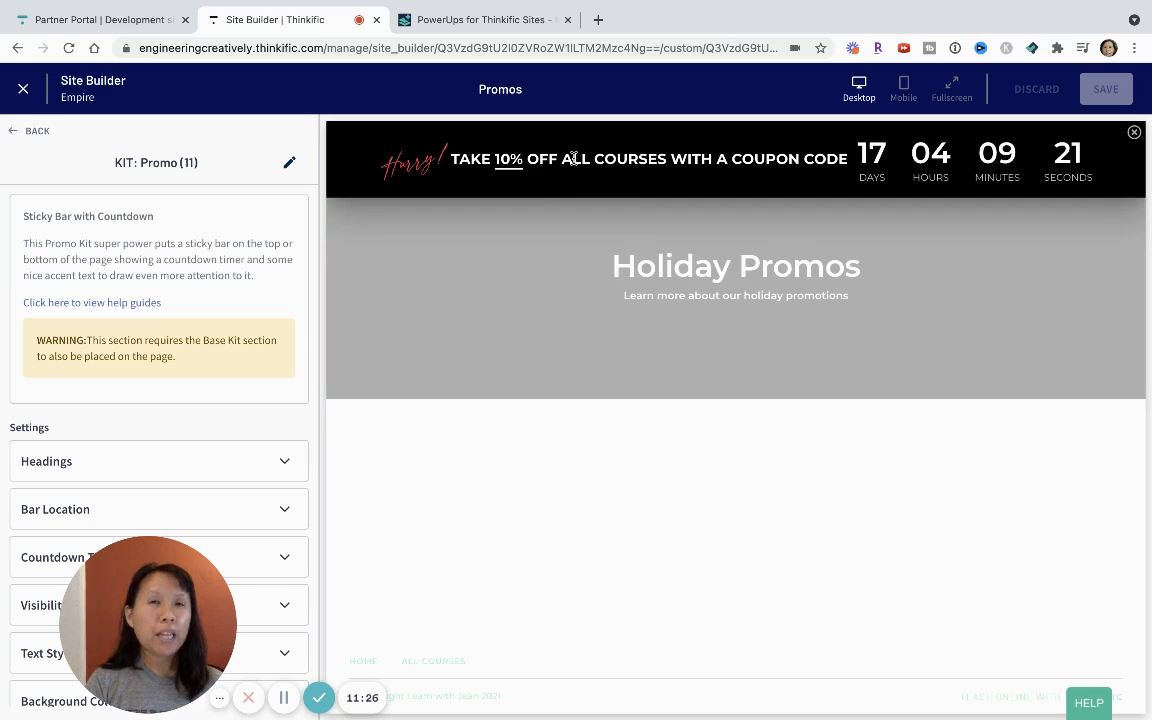
pyautogui.moveTo(248, 601); pyautogui.dragTo(614, 542)
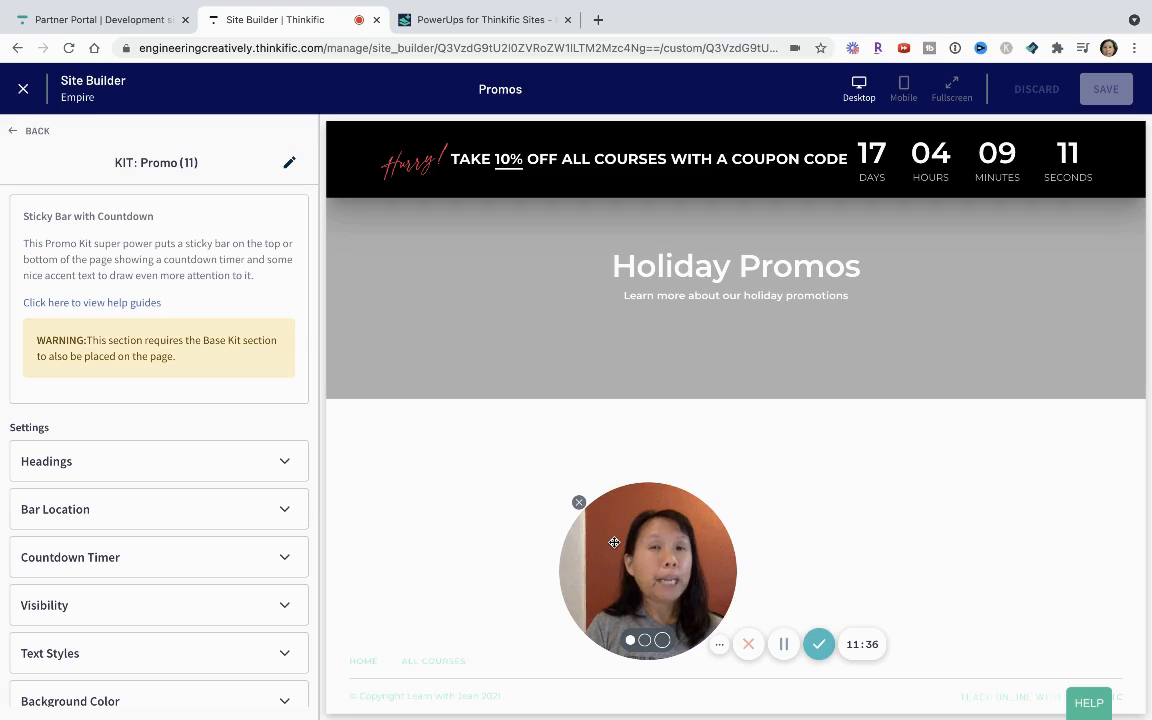
# Leave the Promos page and open the All Courses page from the site's default pages.
pyautogui.click(30, 133)
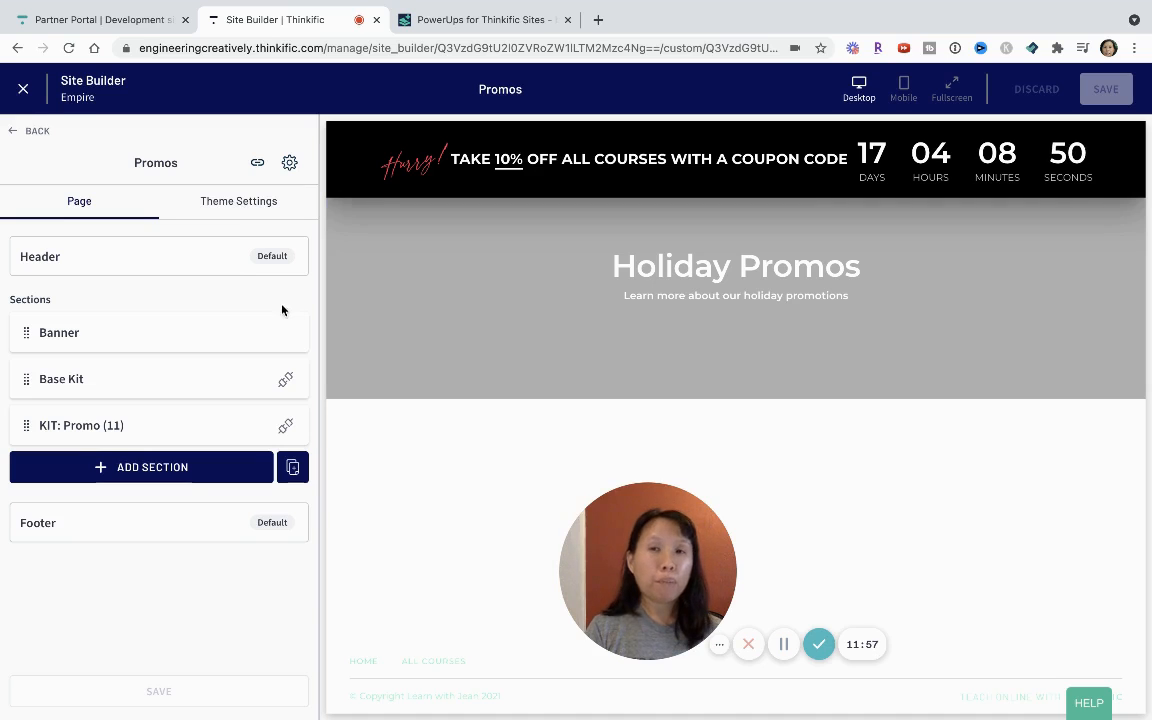
pyautogui.click(30, 131)
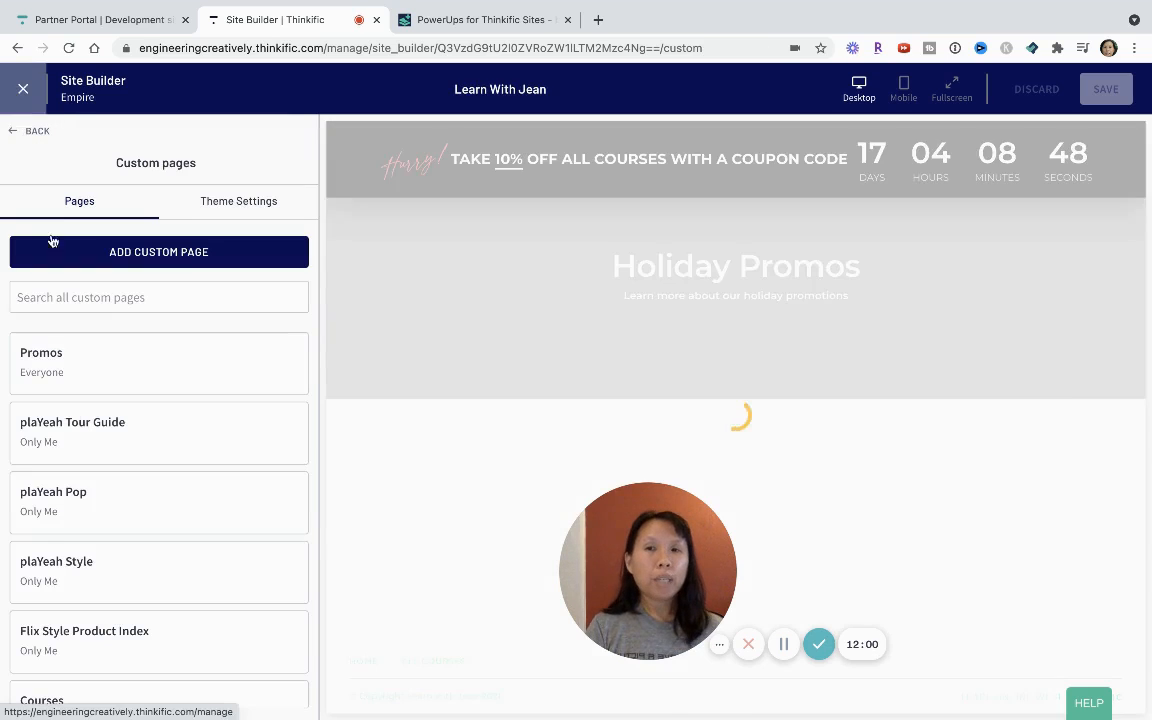
pyautogui.click(35, 130)
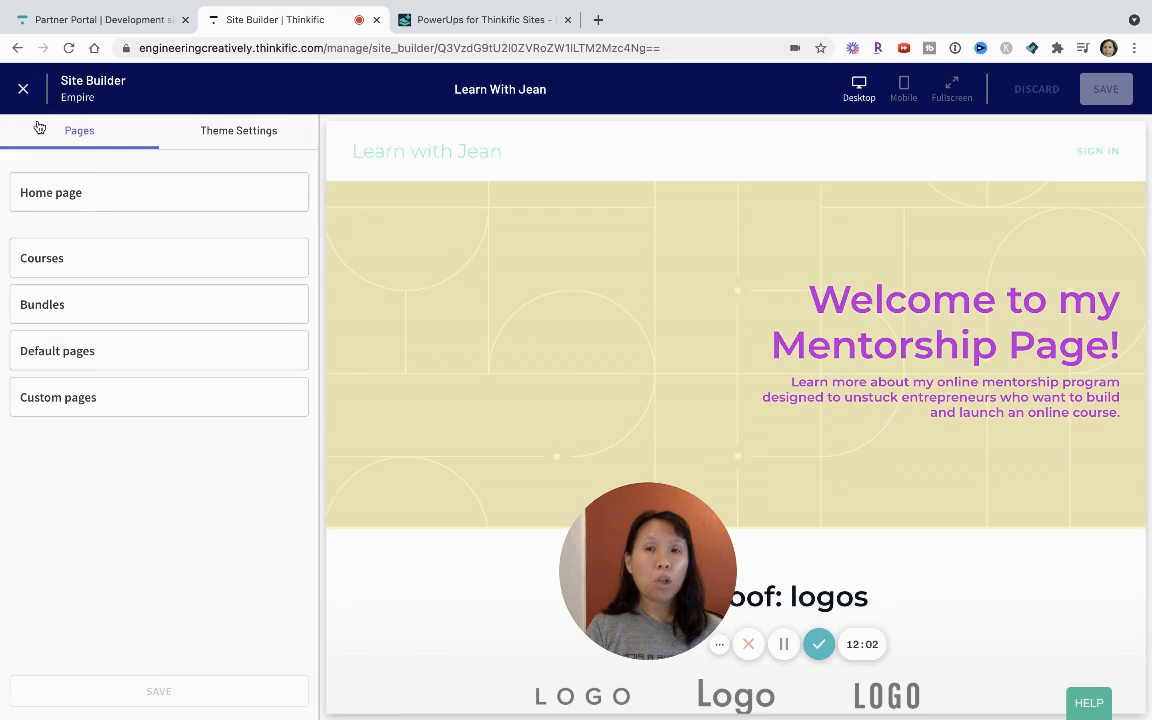
pyautogui.click(83, 351)
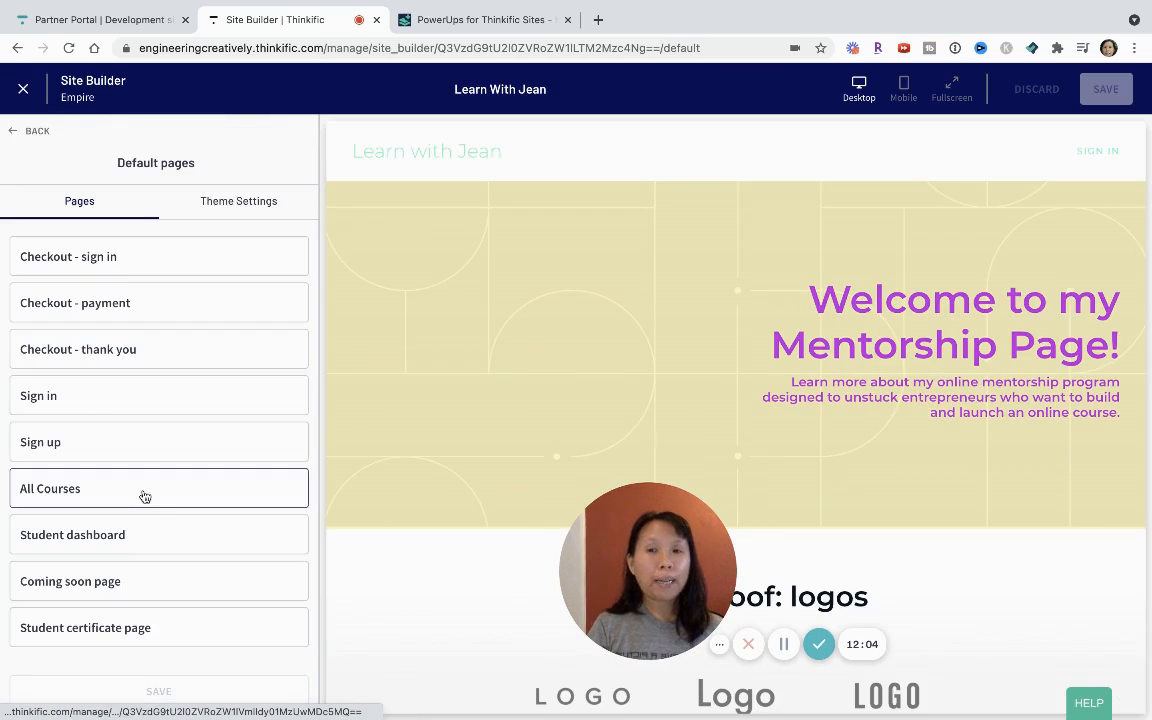
pyautogui.click(144, 483)
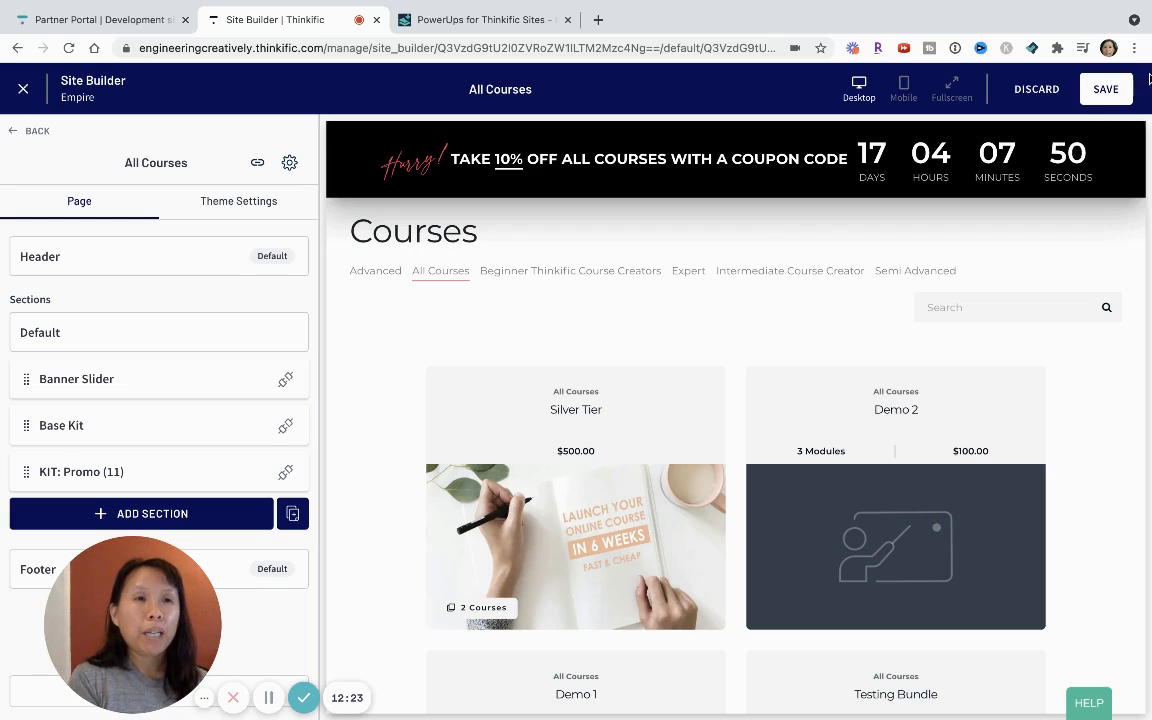
# Save the All Courses page and check the sticky countdown bar over the course list in the preview.
pyautogui.click(1109, 92)
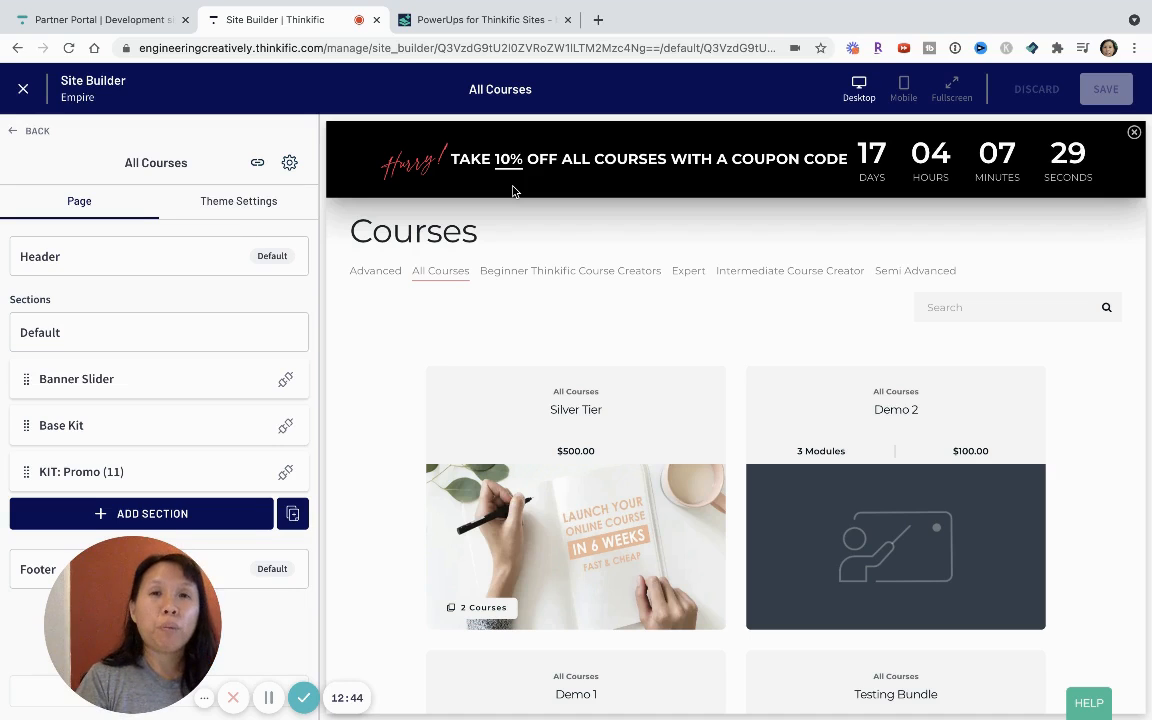
pyautogui.scroll(-10, 641, 449)
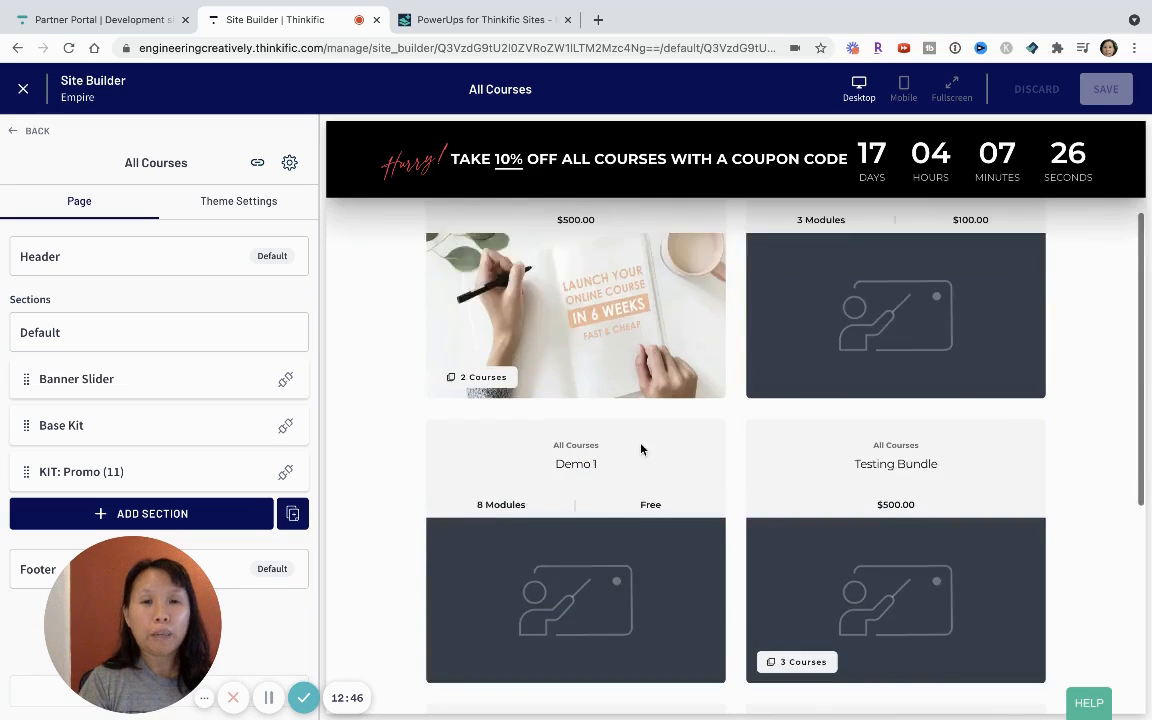
pyautogui.scroll(10, 641, 449)
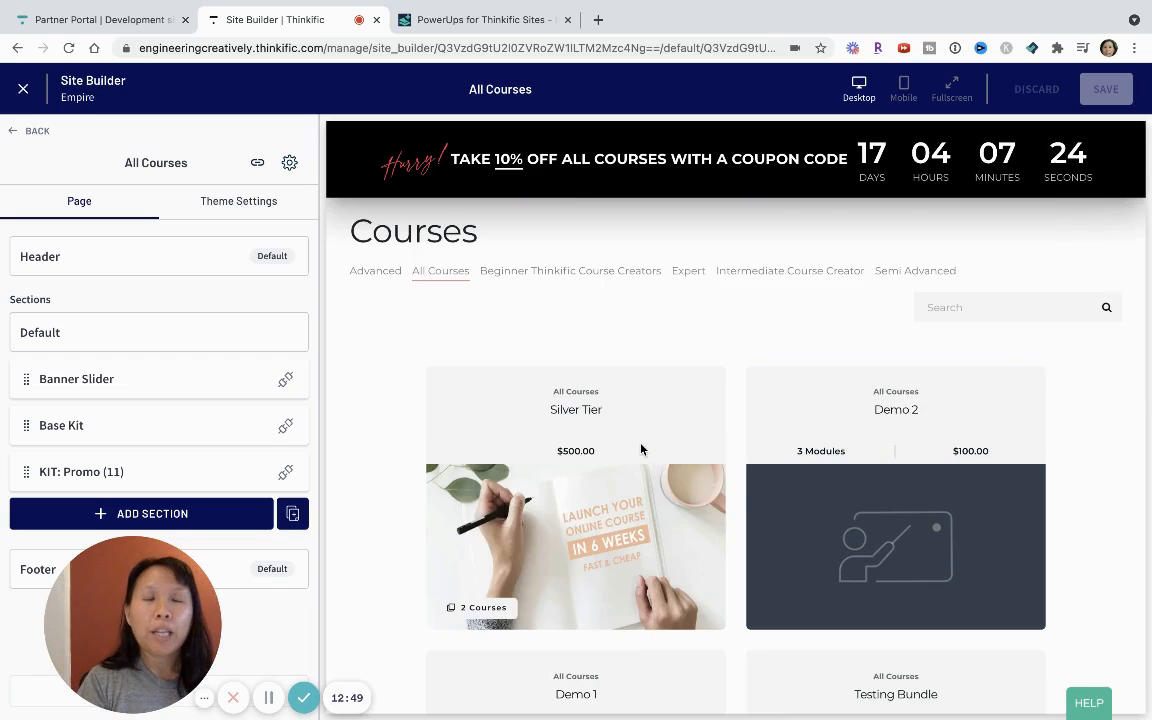